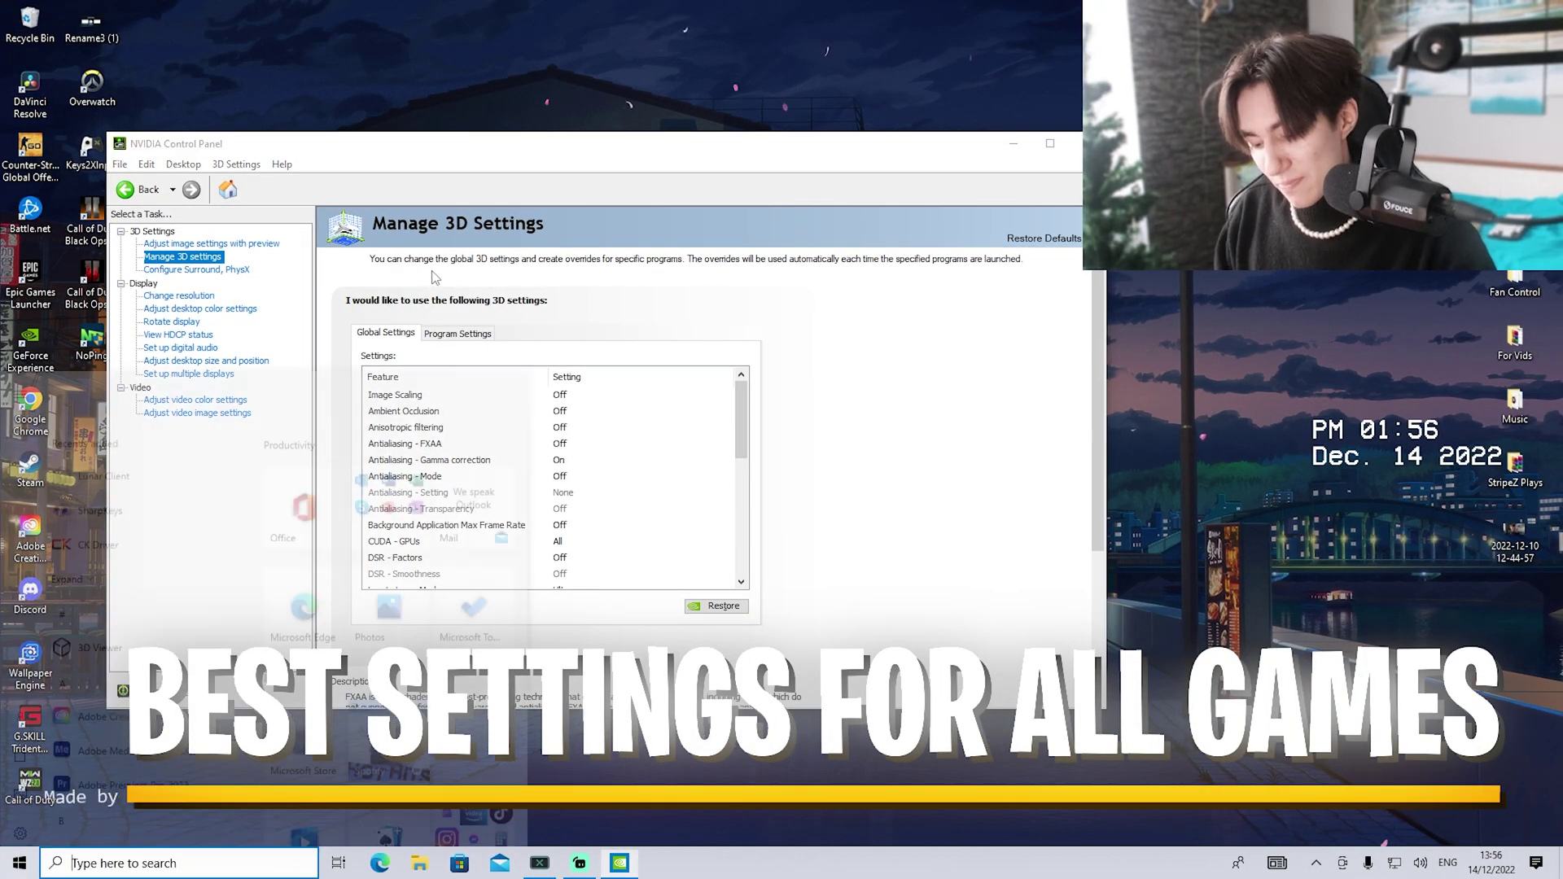
Launch NVIDIA Control Panel from the Windows search.
key("super")
type("nvi")
left_click(150, 439)
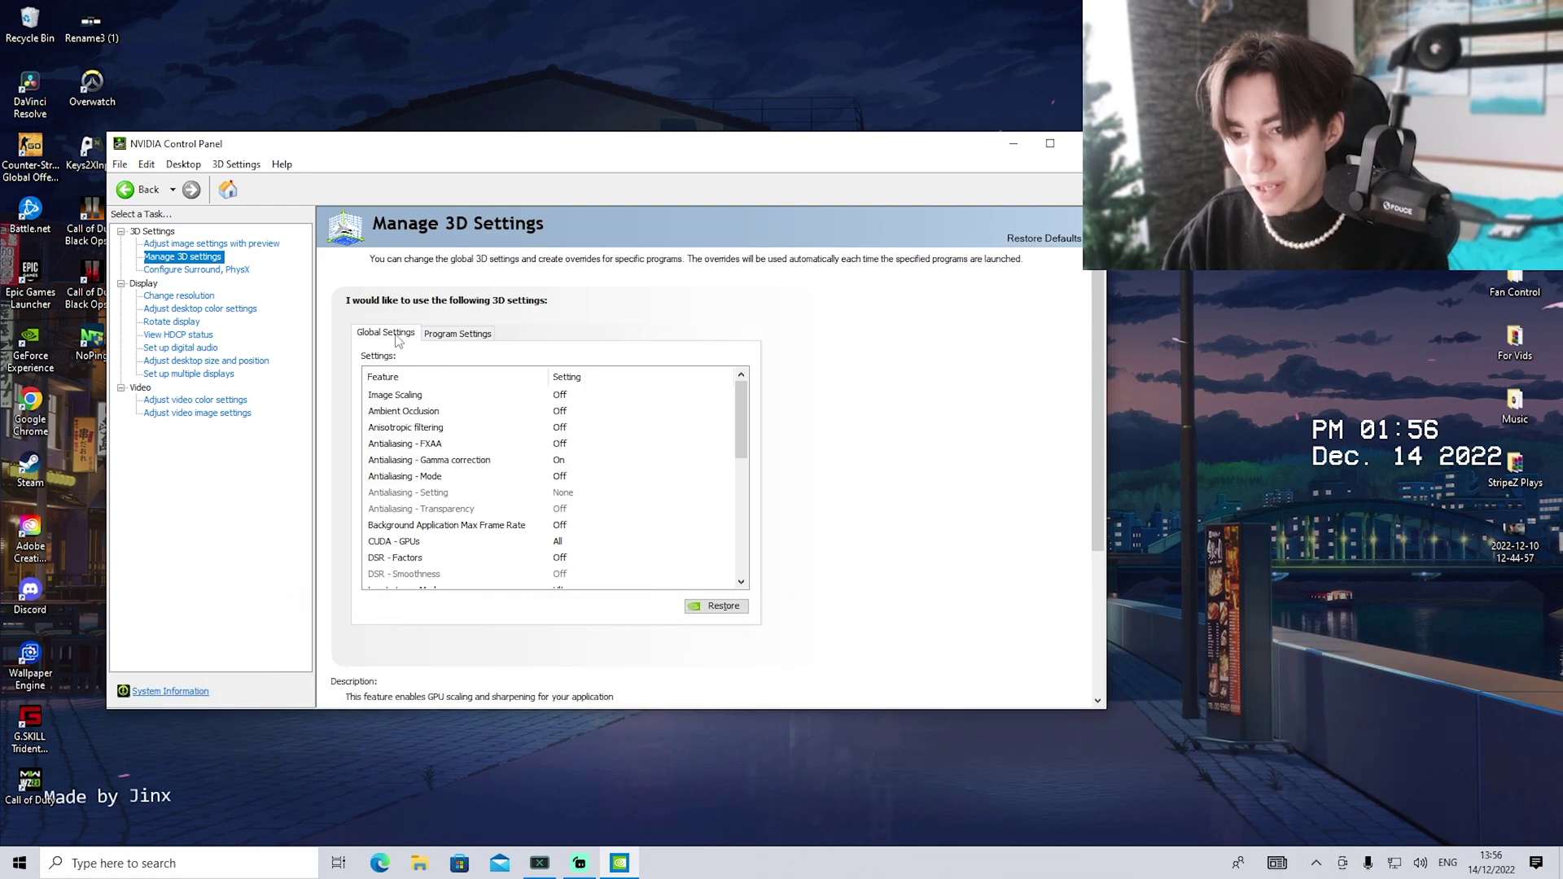
Glance at Program Settings, then review Image Scaling in Global Settings and confirm it stays Off.
left_click(456, 335)
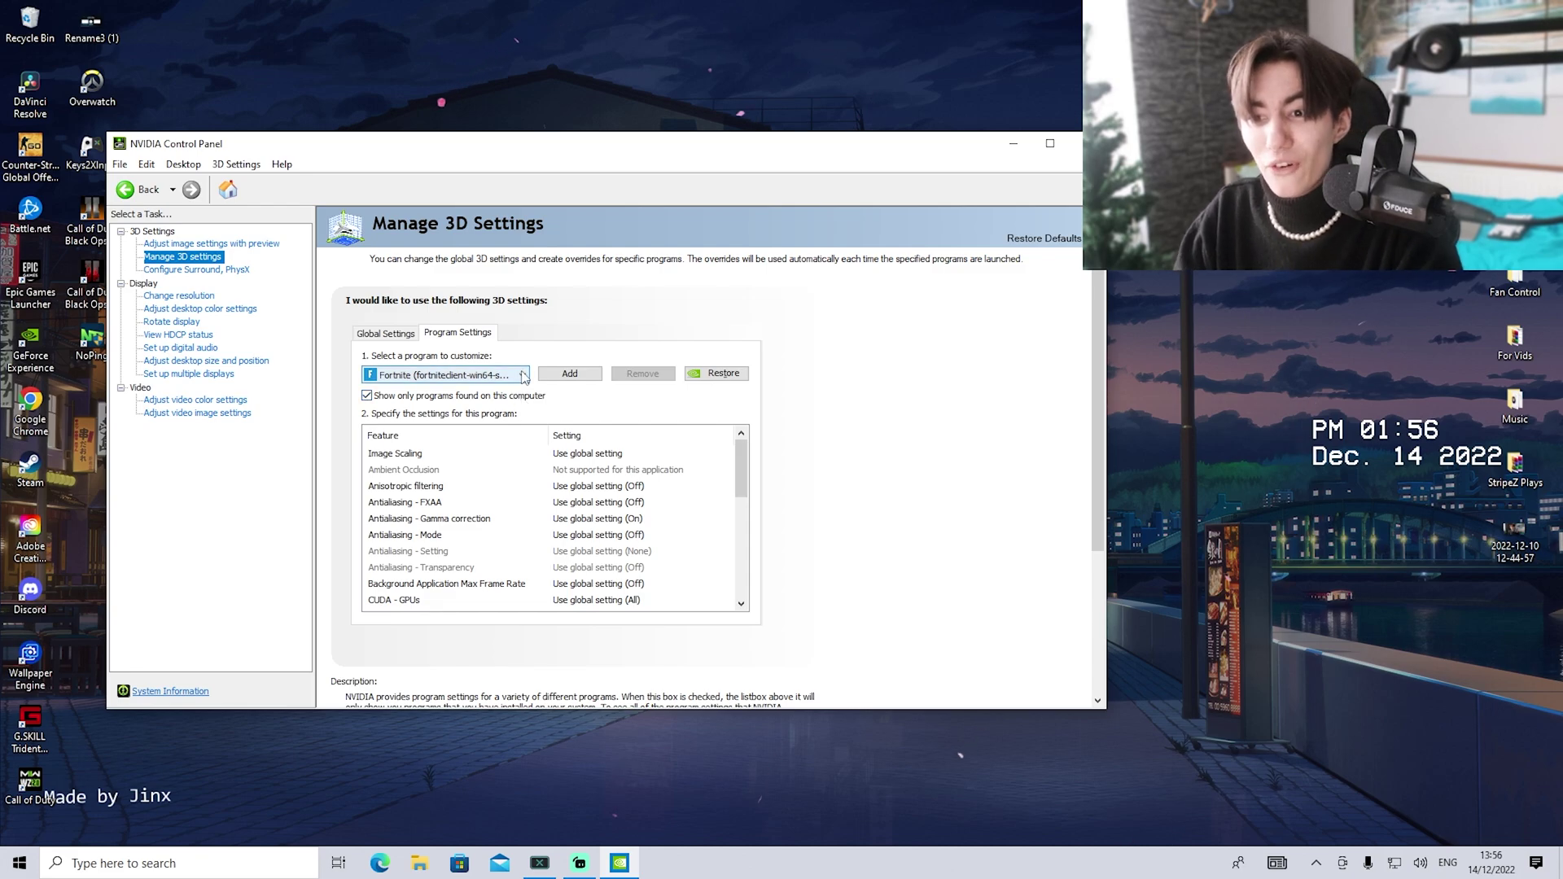
left_click(385, 337)
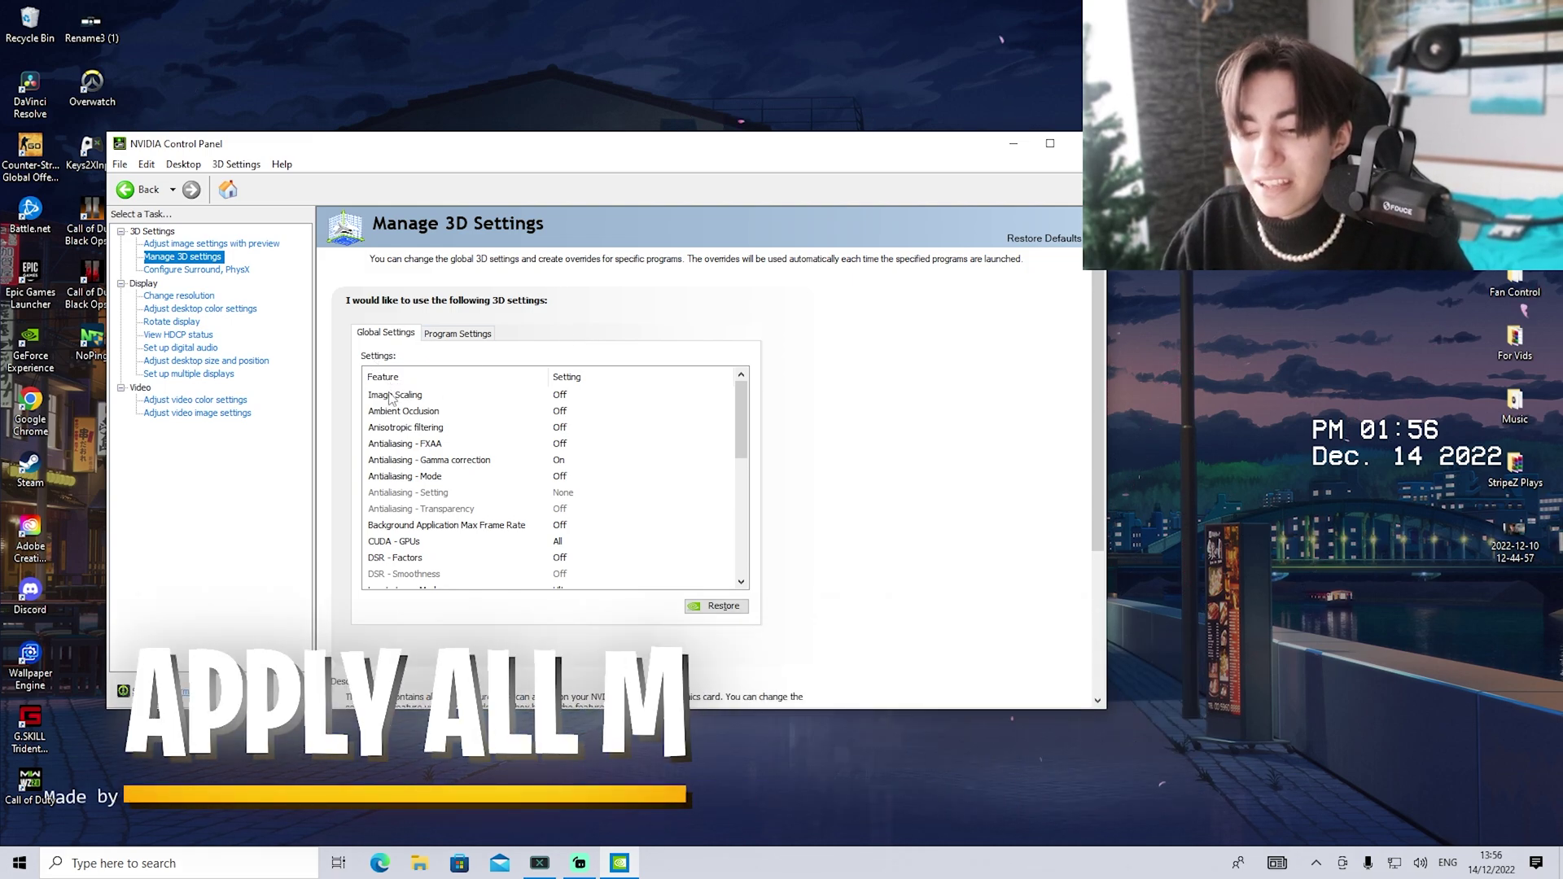
left_click(561, 395)
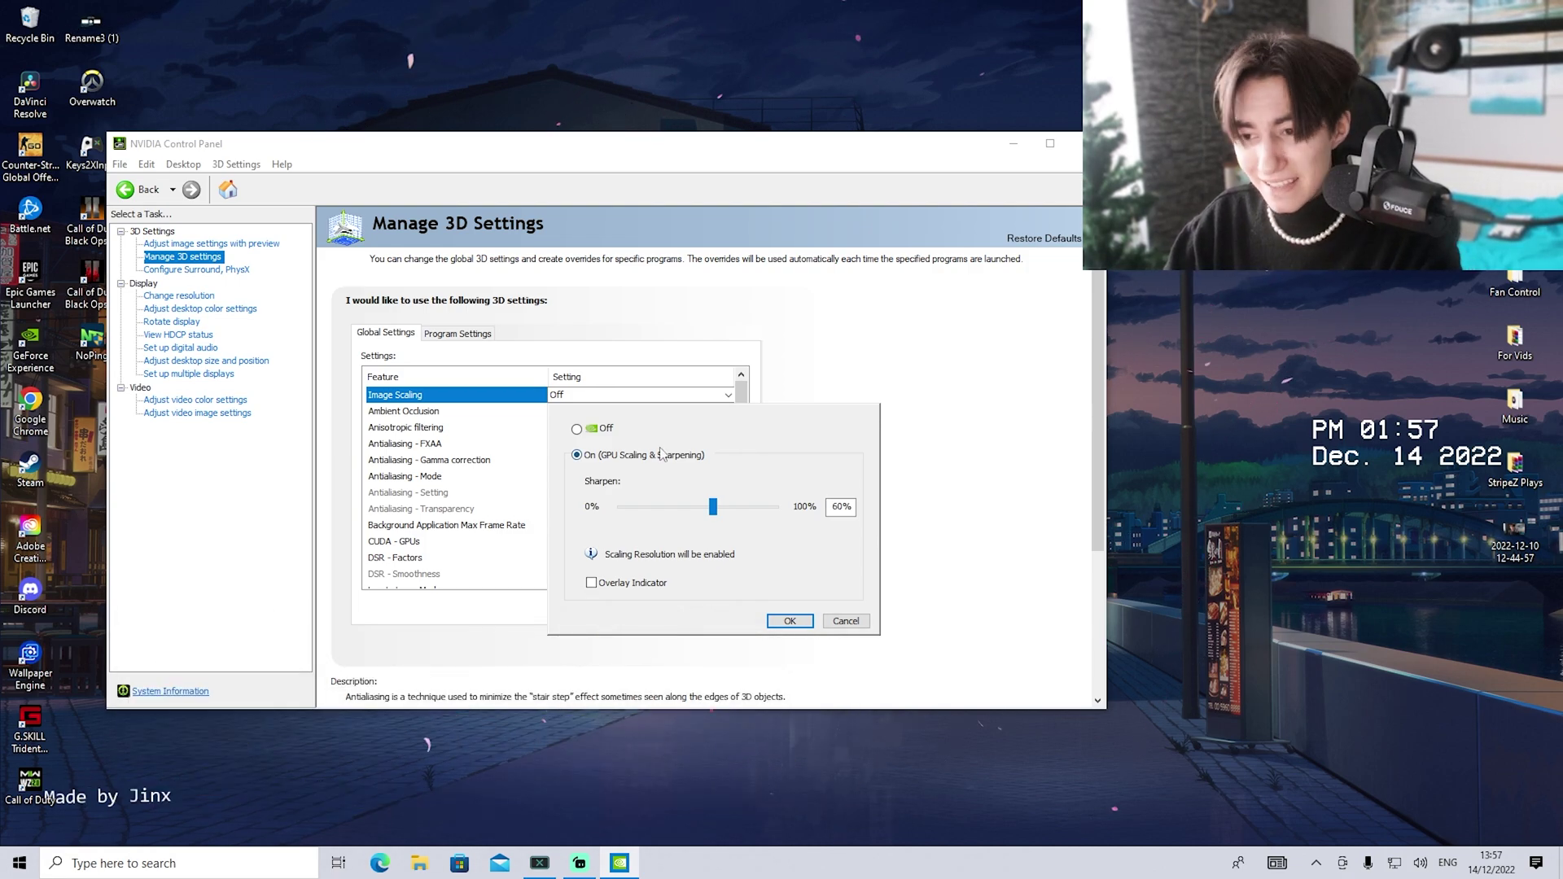
left_click(802, 619)
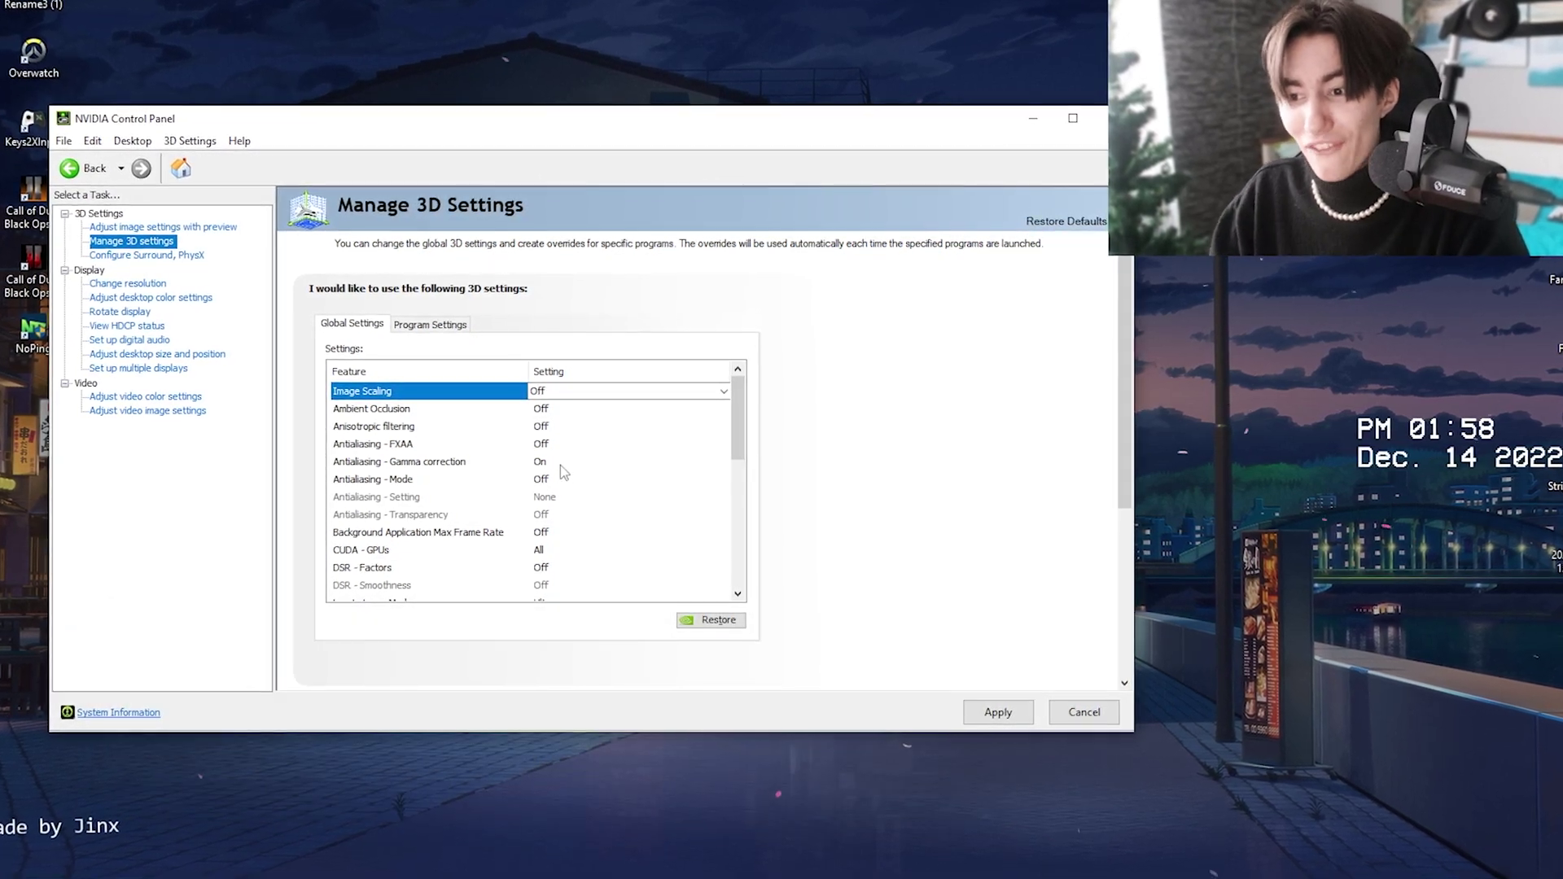
Leave Background Application Max Frame Rate Off, then open CUDA - GPUs showing the RTX 3070 Ti ticked.
scroll(441, 499, "down", 1)
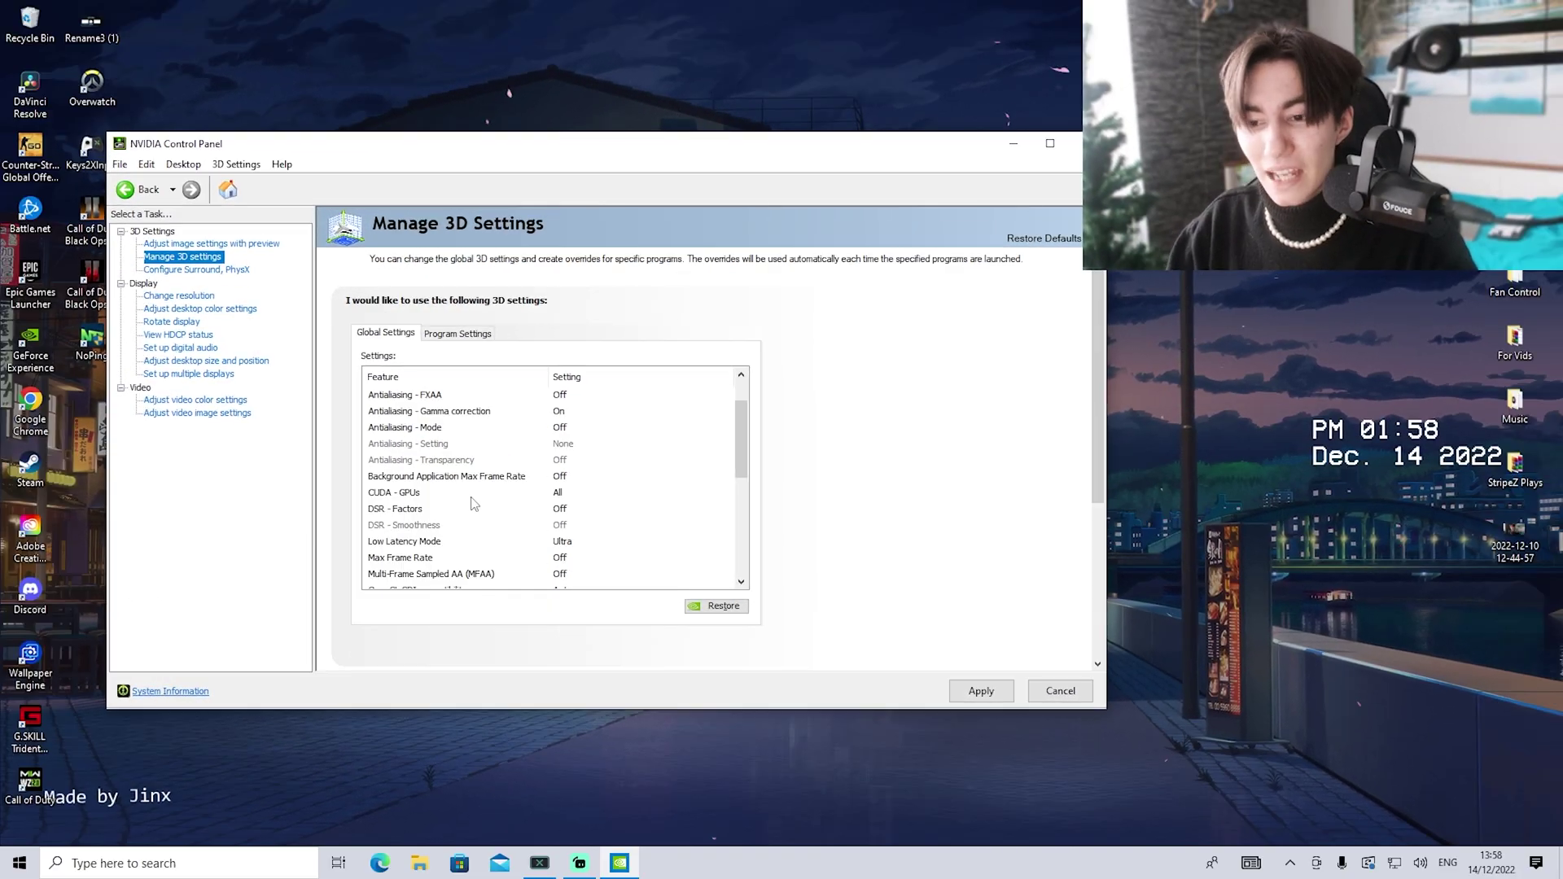
left_click(522, 479)
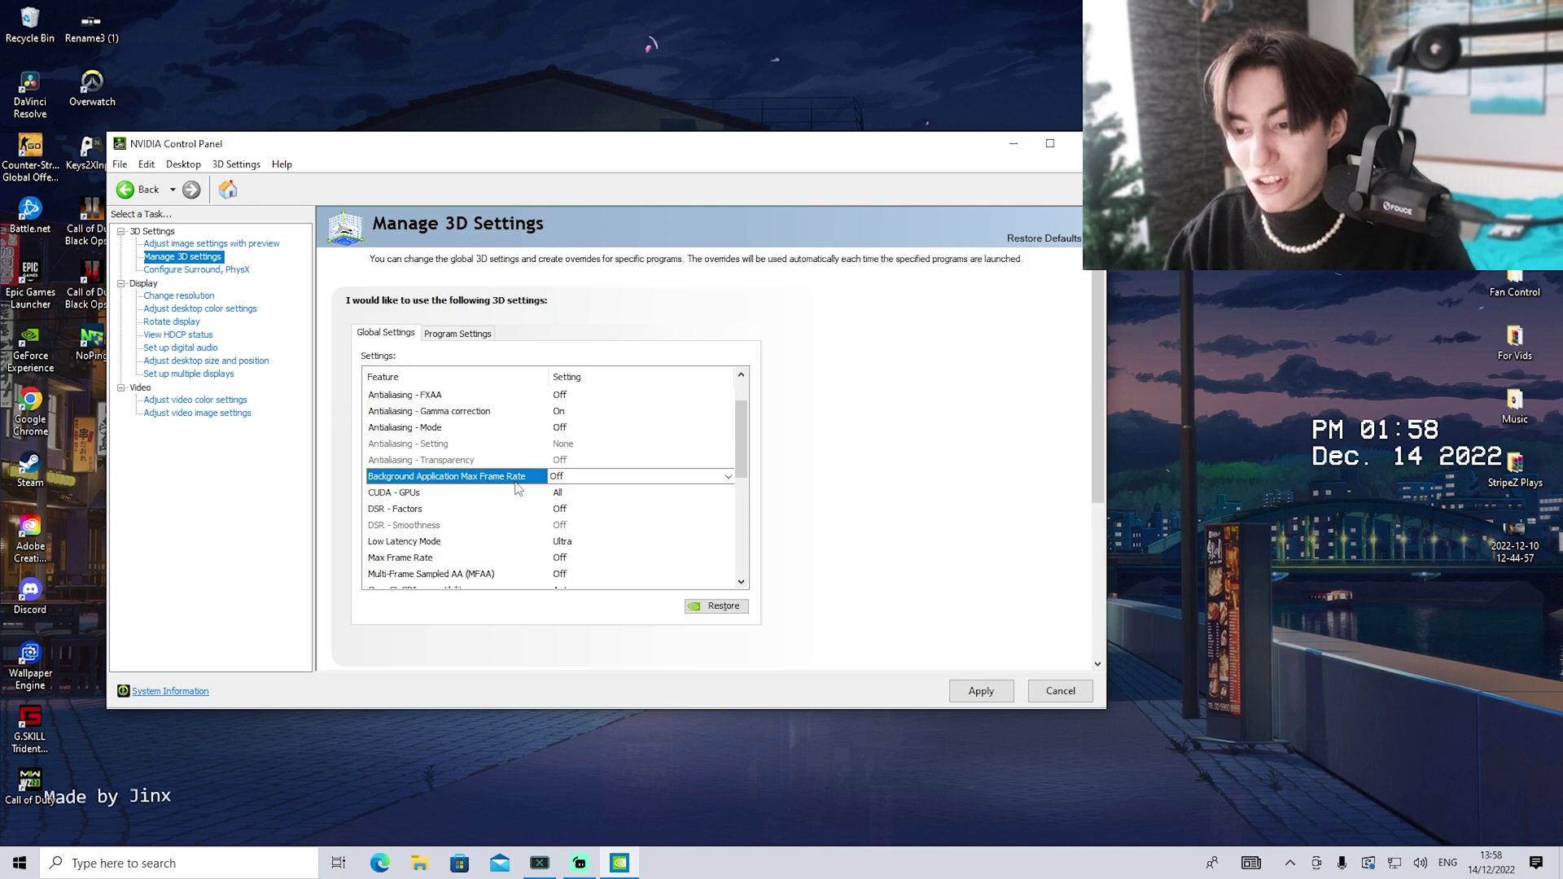
left_click(618, 481)
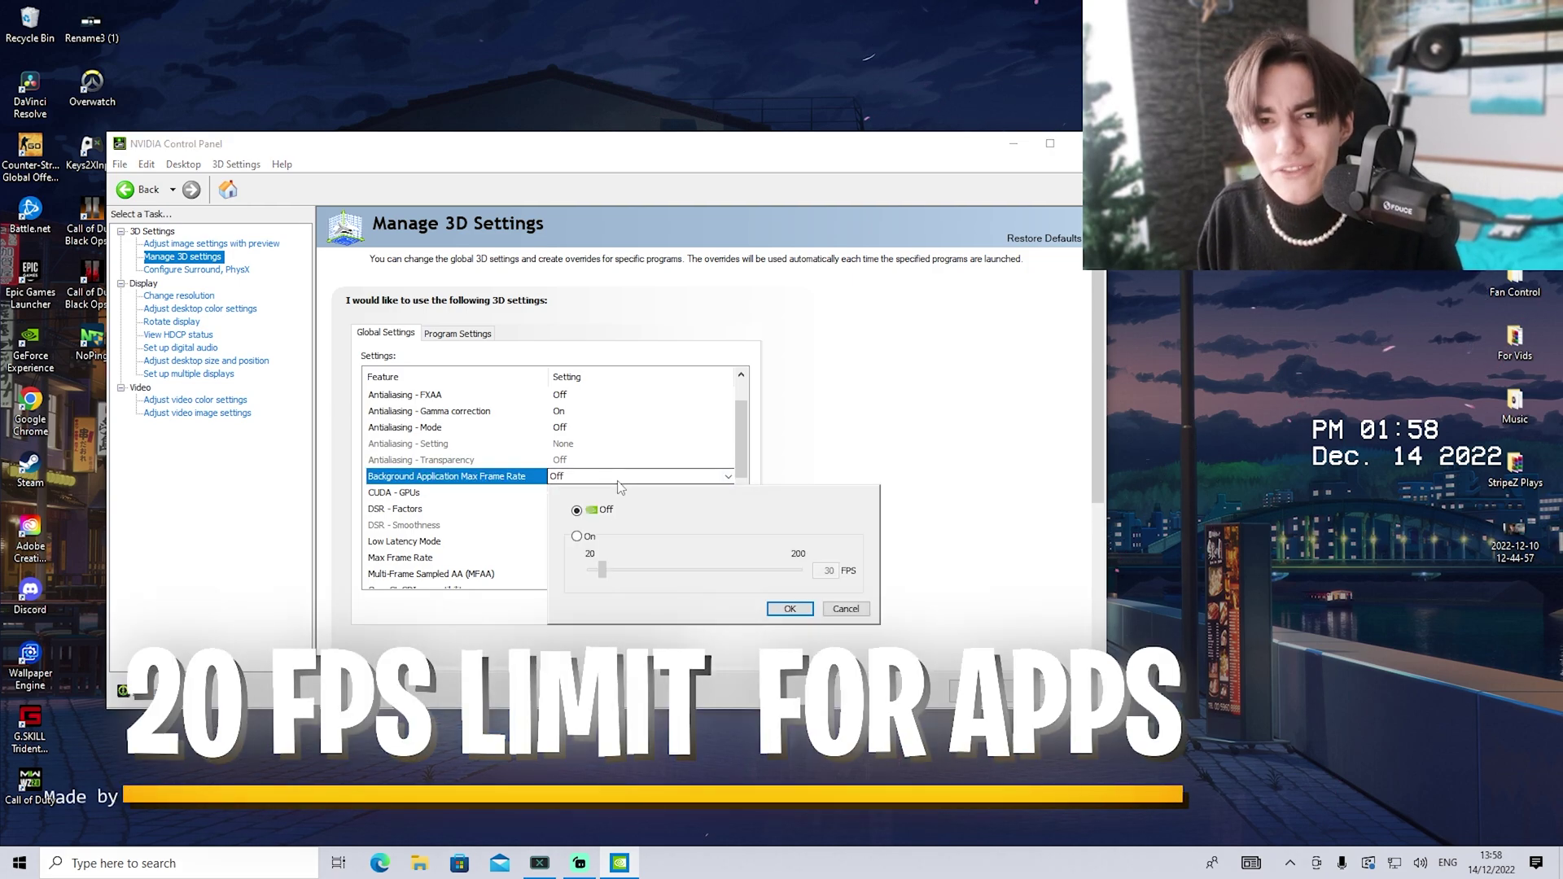
left_click(578, 539)
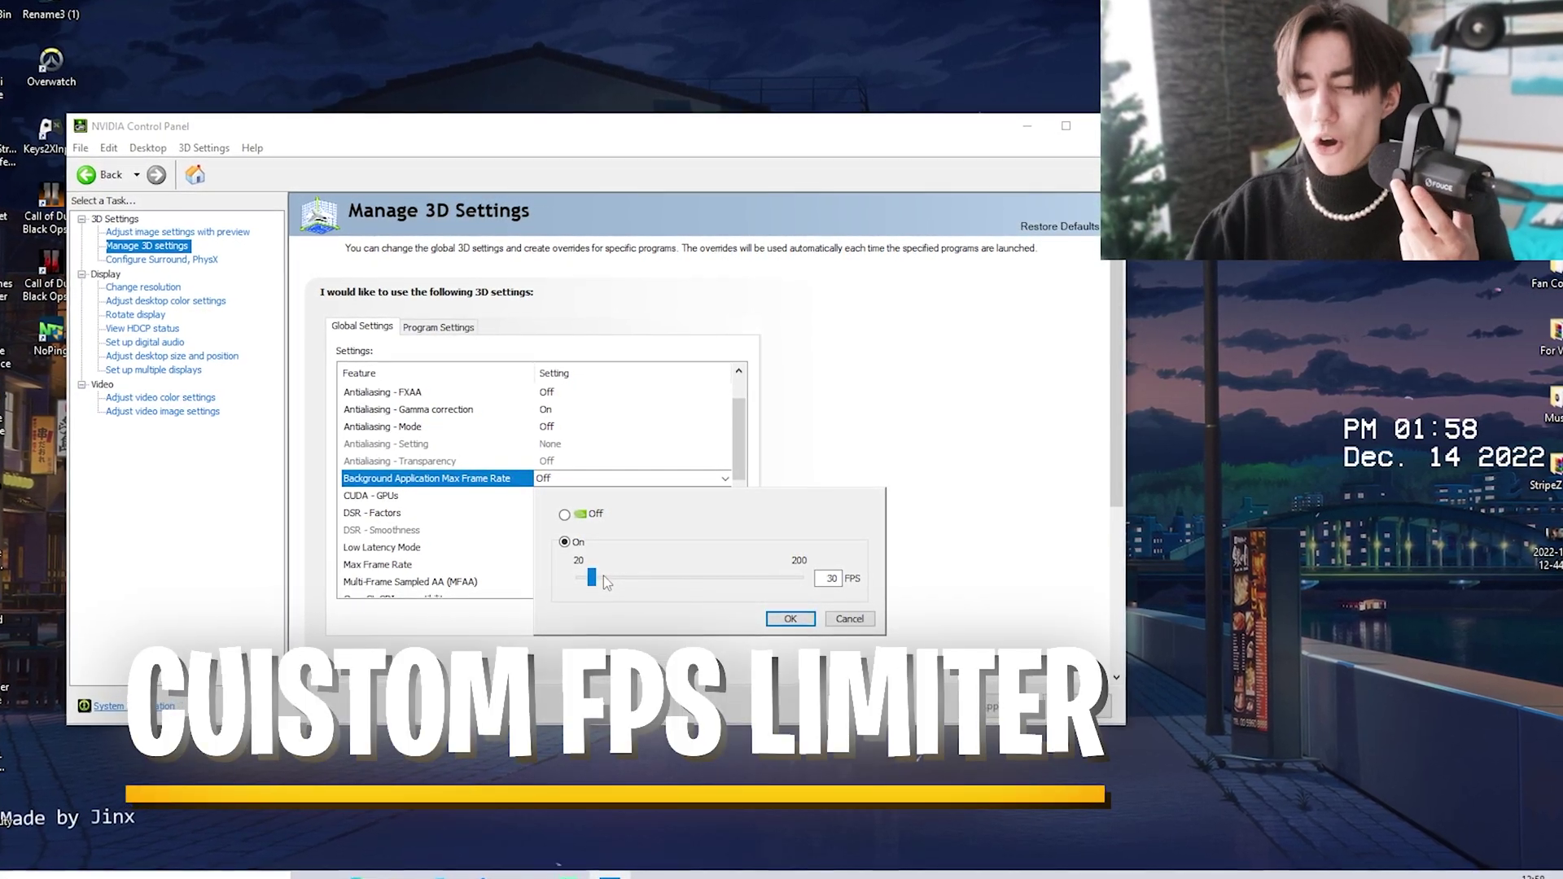
left_click(565, 514)
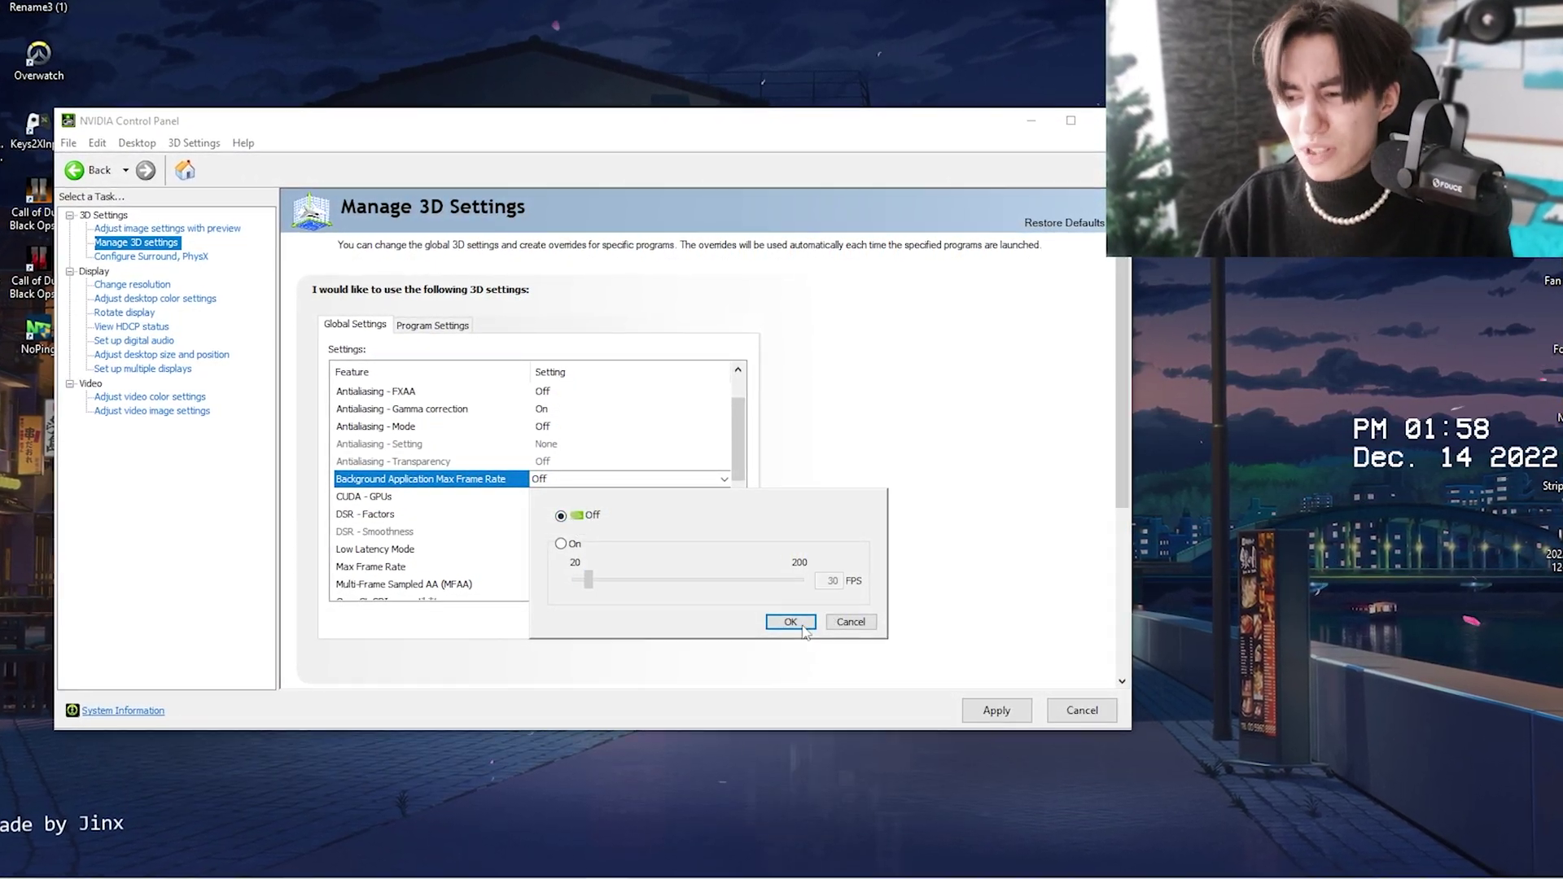
left_click(790, 621)
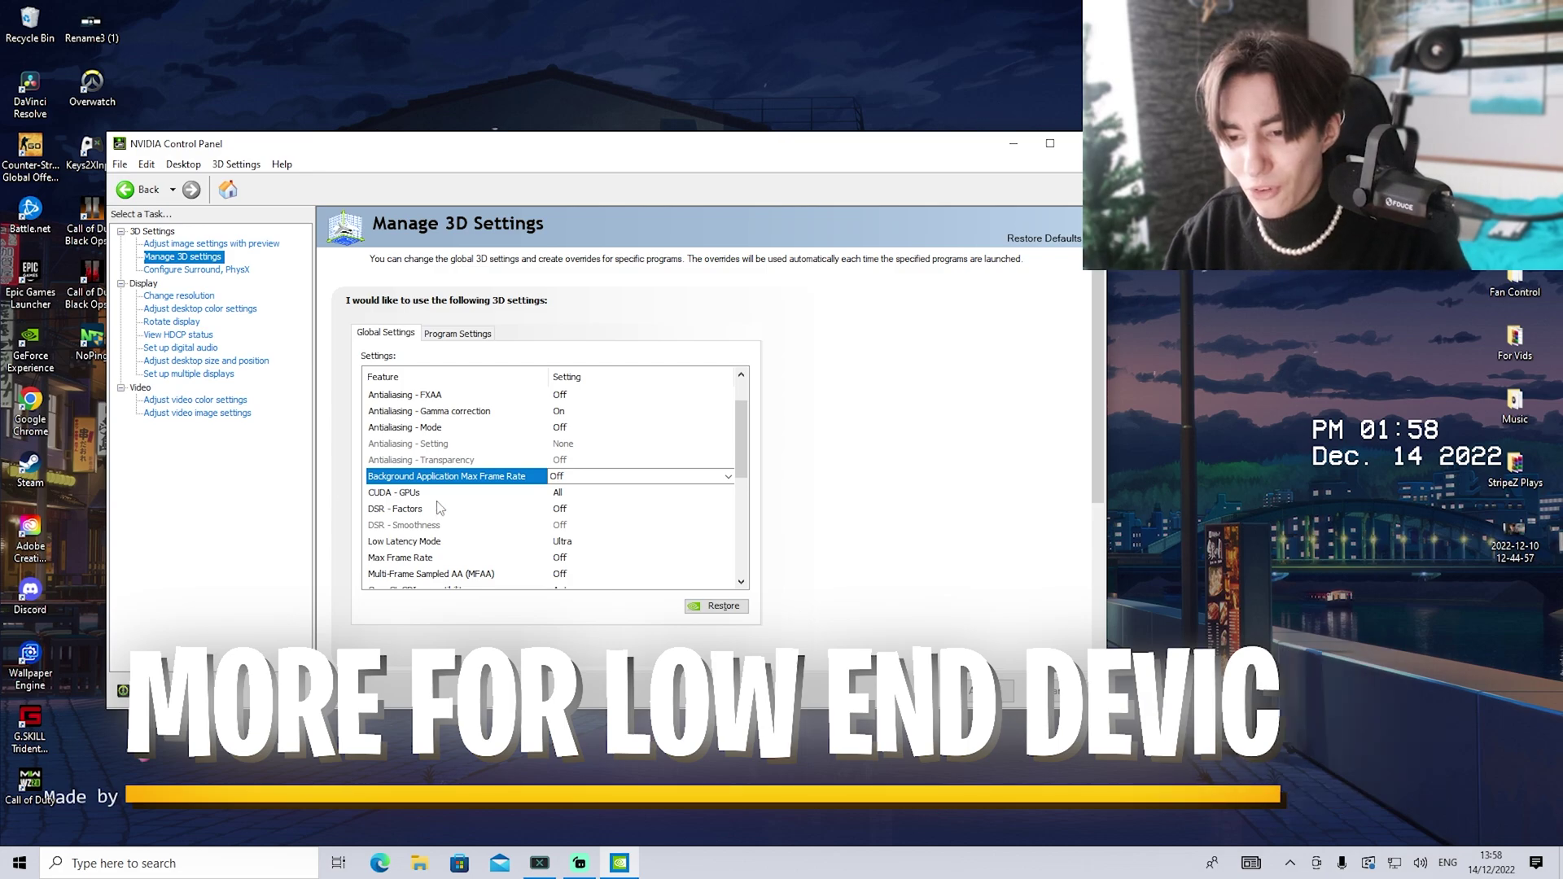
left_click(574, 492)
left_click(575, 493)
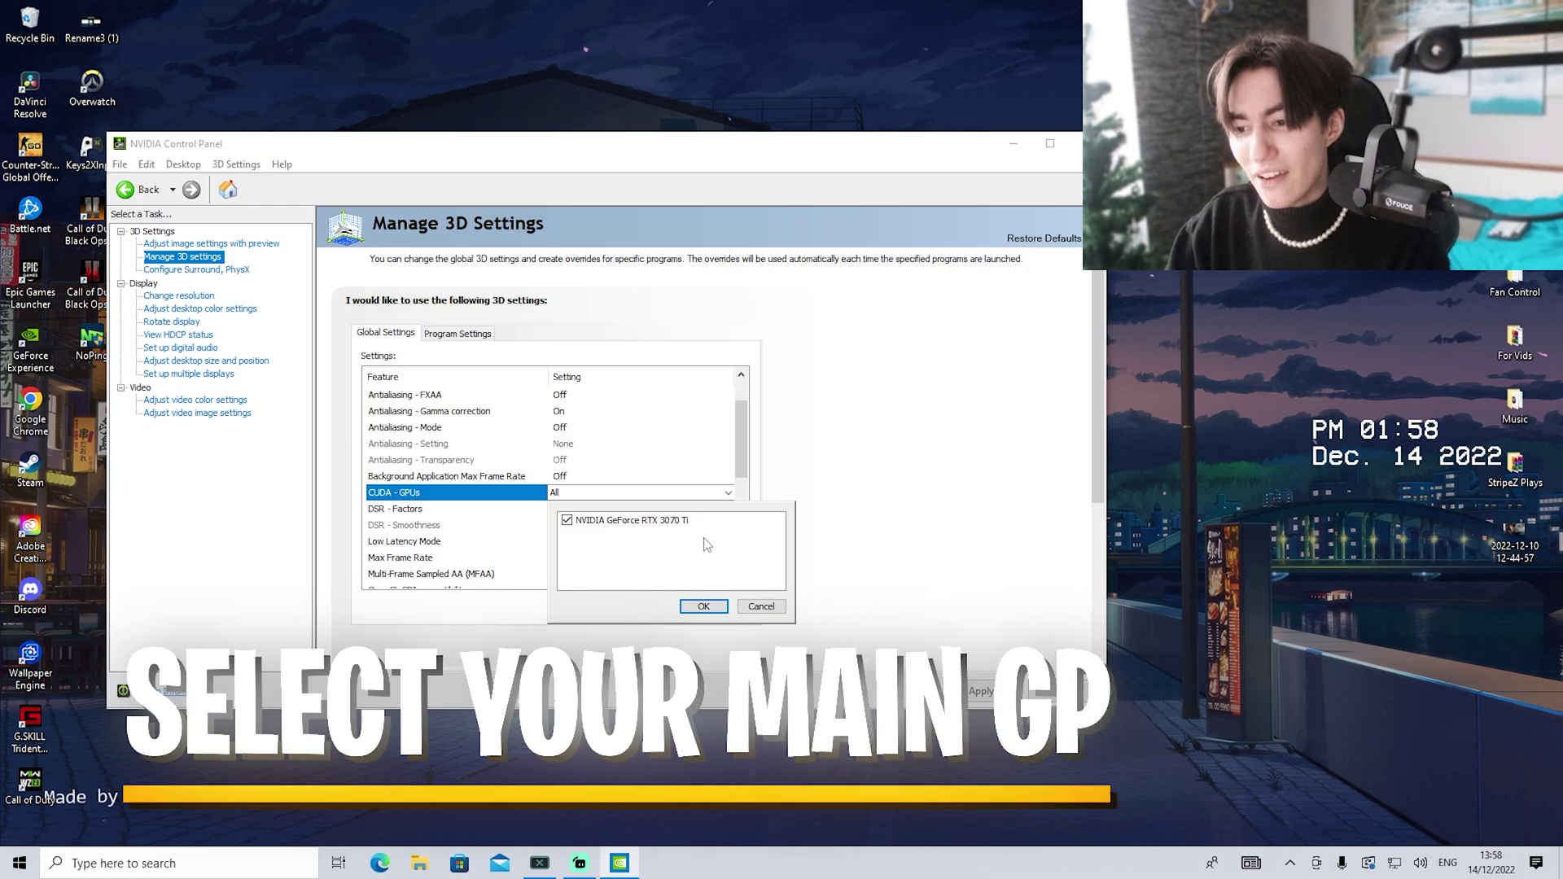
Keep CUDA - GPUs at All and DSR - Factors Off, and set Low Latency Mode to Ultra.
left_click(705, 607)
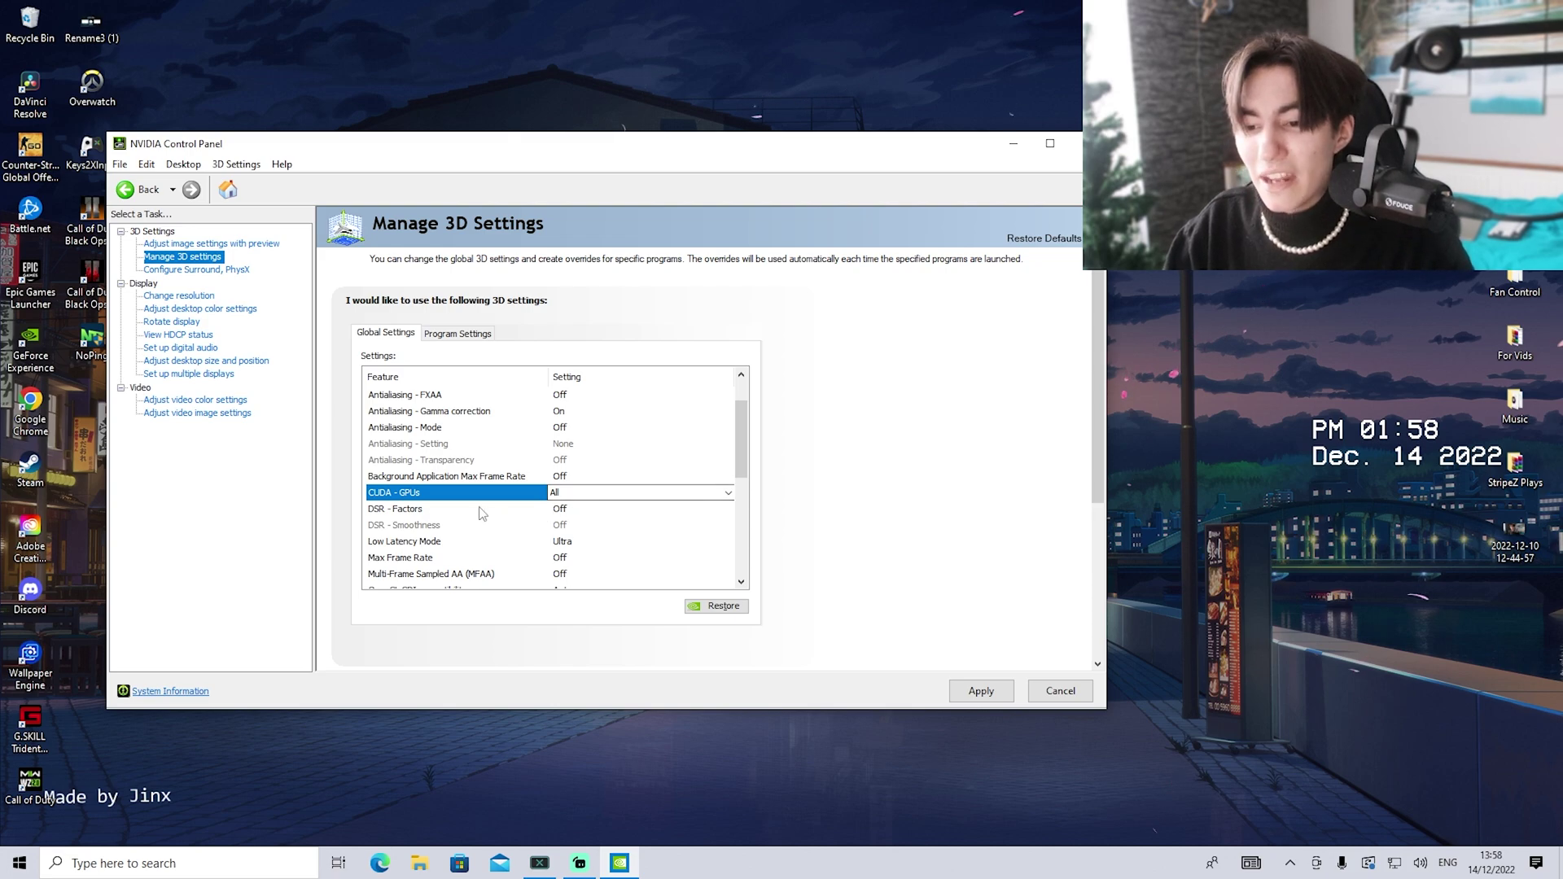
left_click(425, 511)
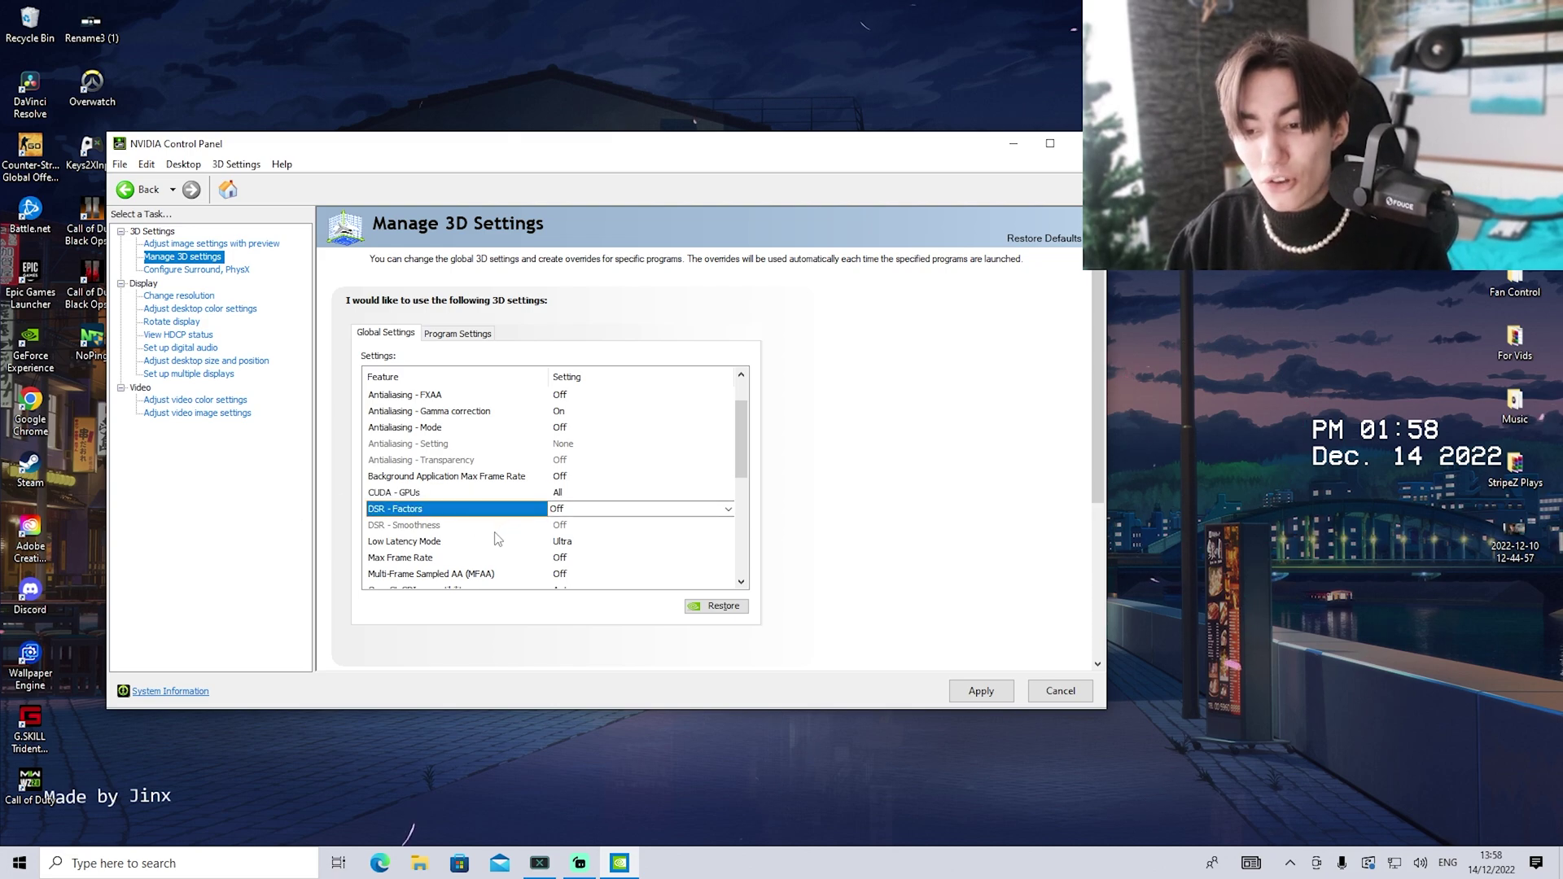
scroll(440, 522, "down", 1)
left_click(423, 495)
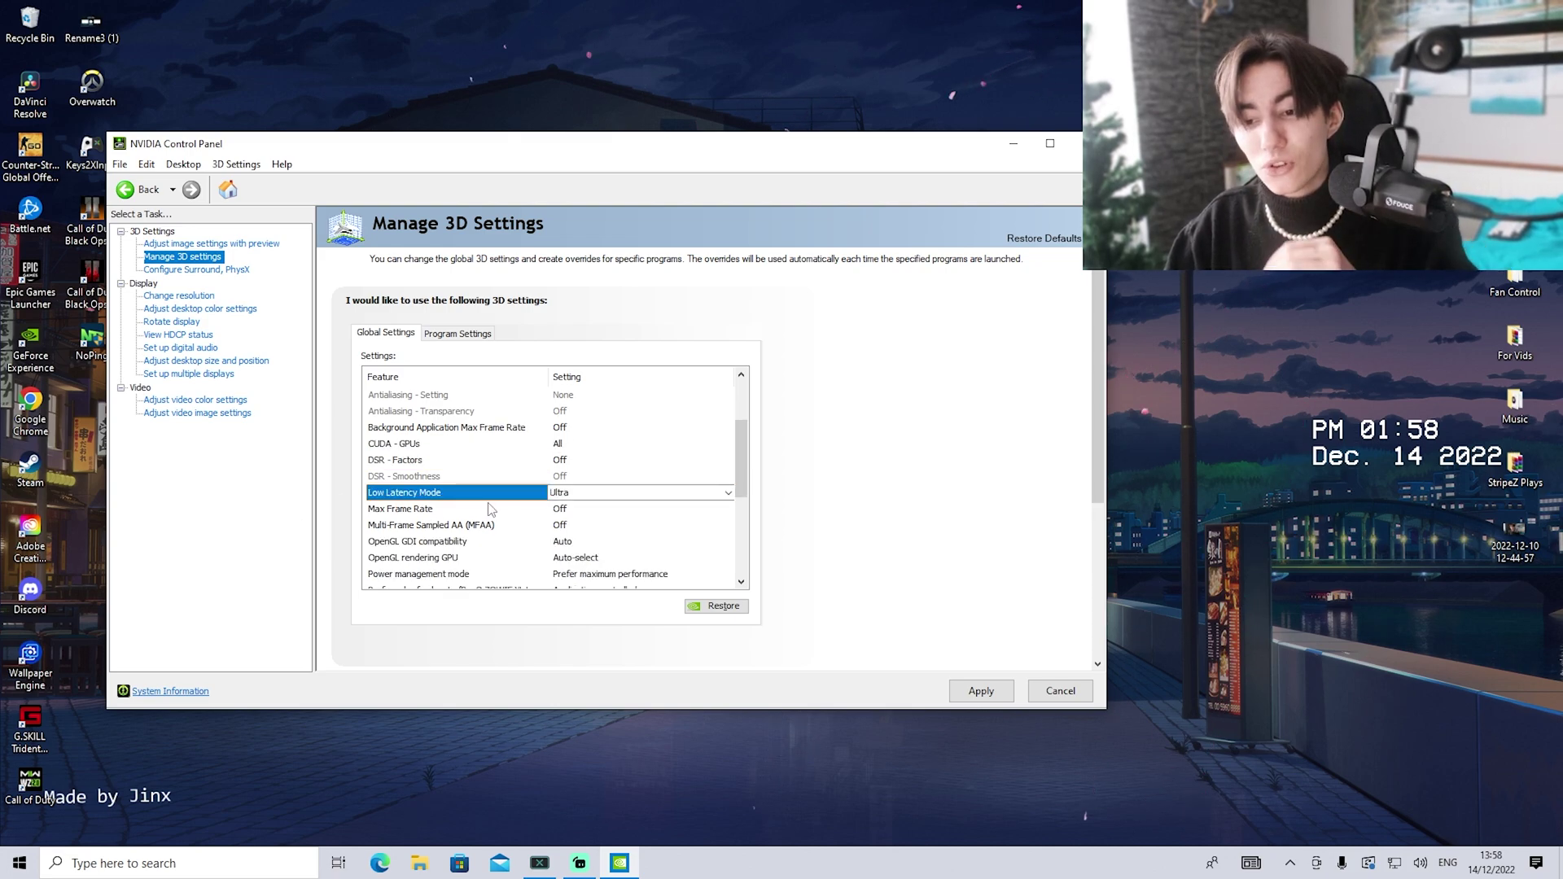
left_click(561, 494)
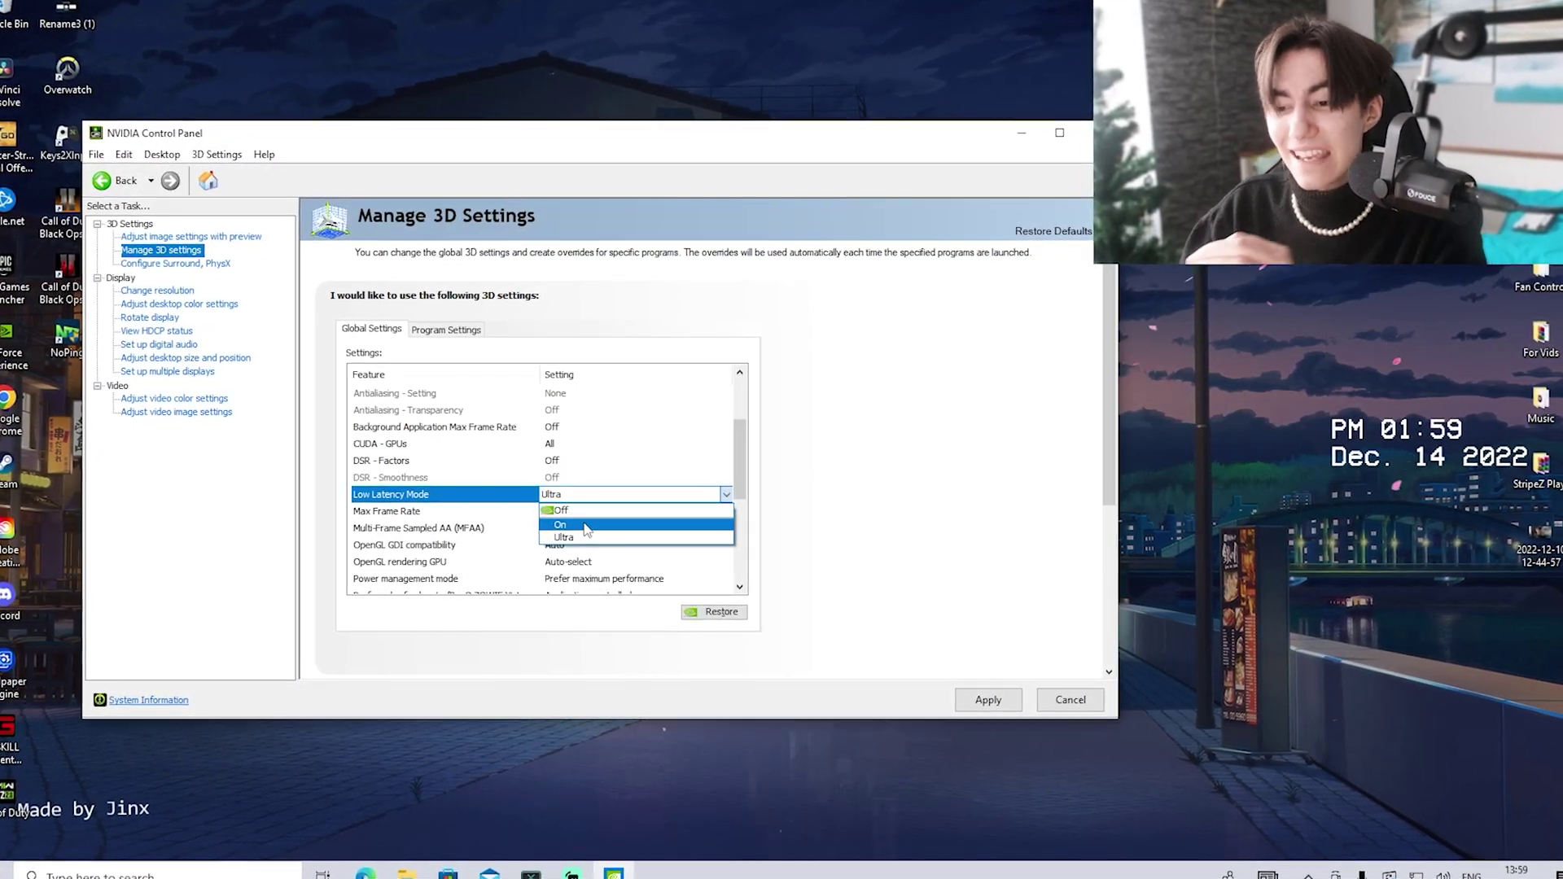
left_click(602, 537)
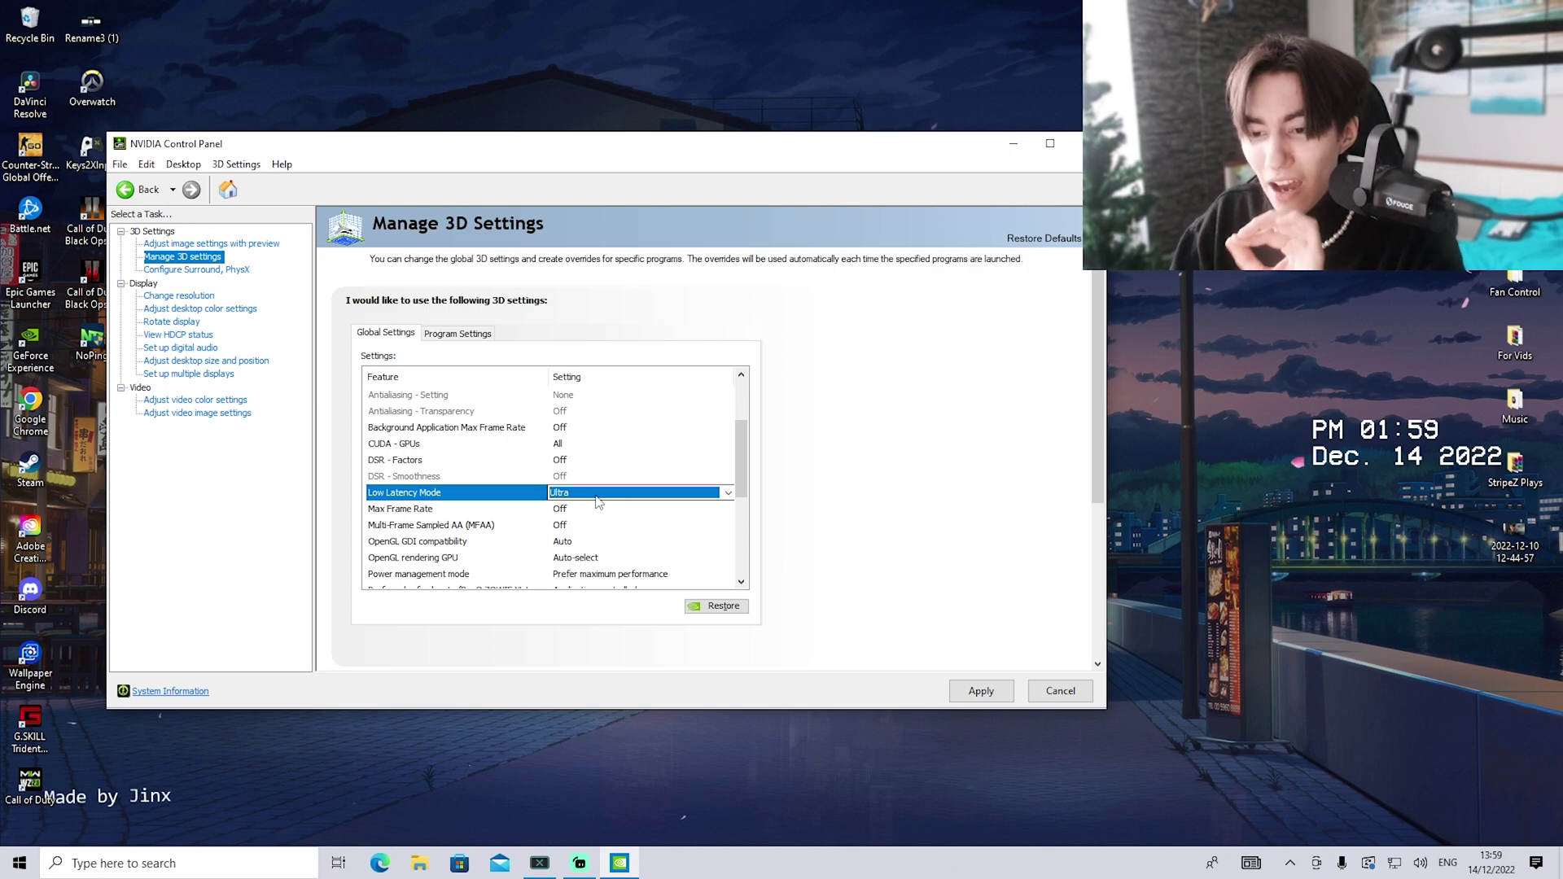
left_click(431, 509)
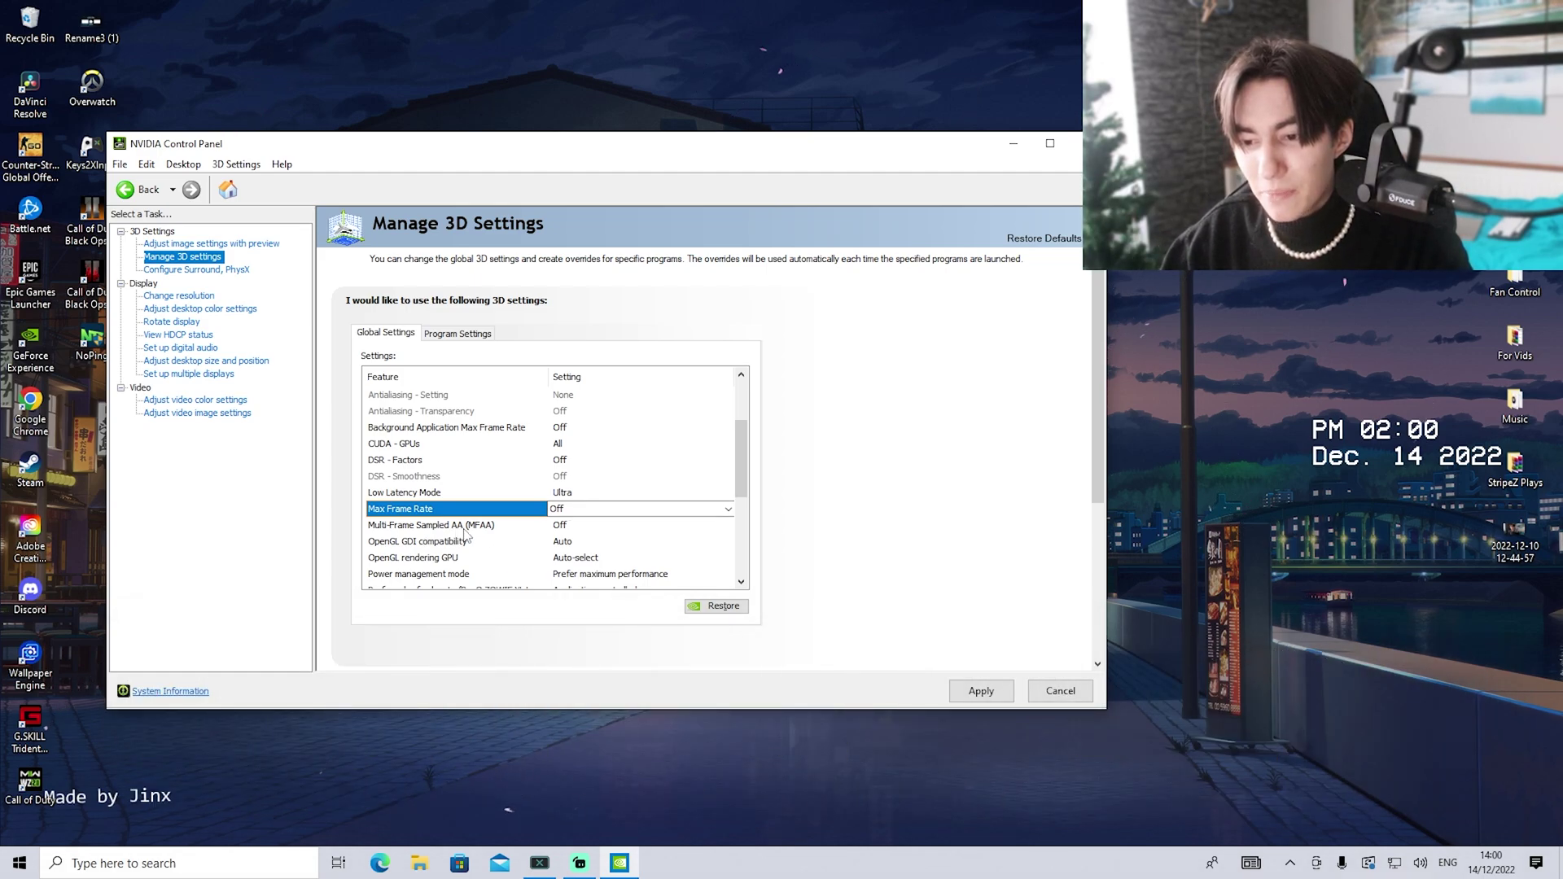
scroll(559, 530, "down", 1)
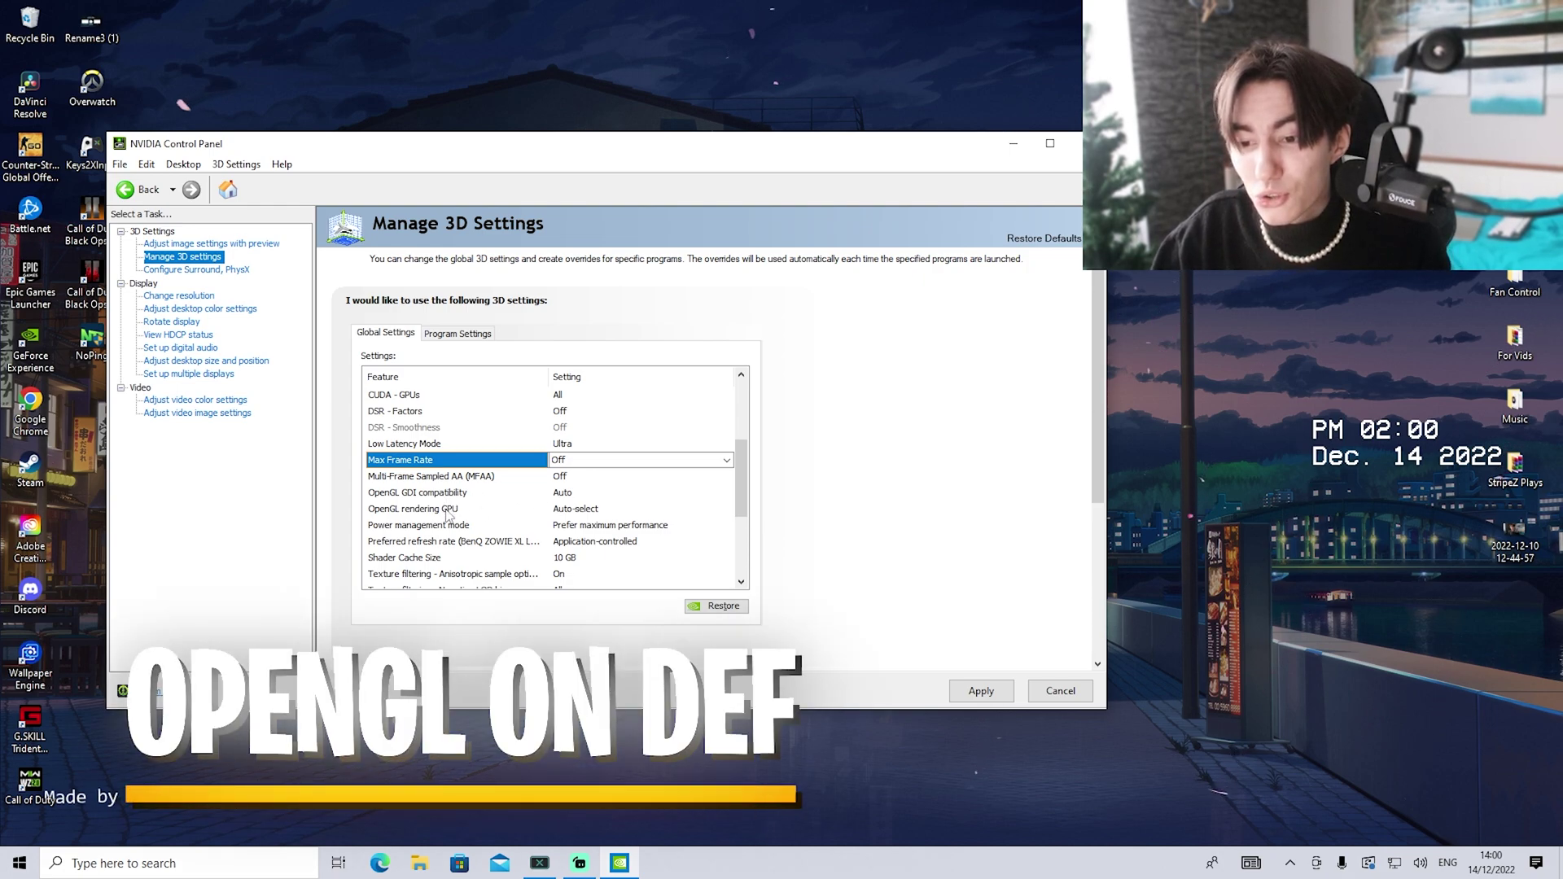
Keep OpenGL rendering GPU on Auto-select and set Power management mode to Prefer maximum performance.
left_click(583, 512)
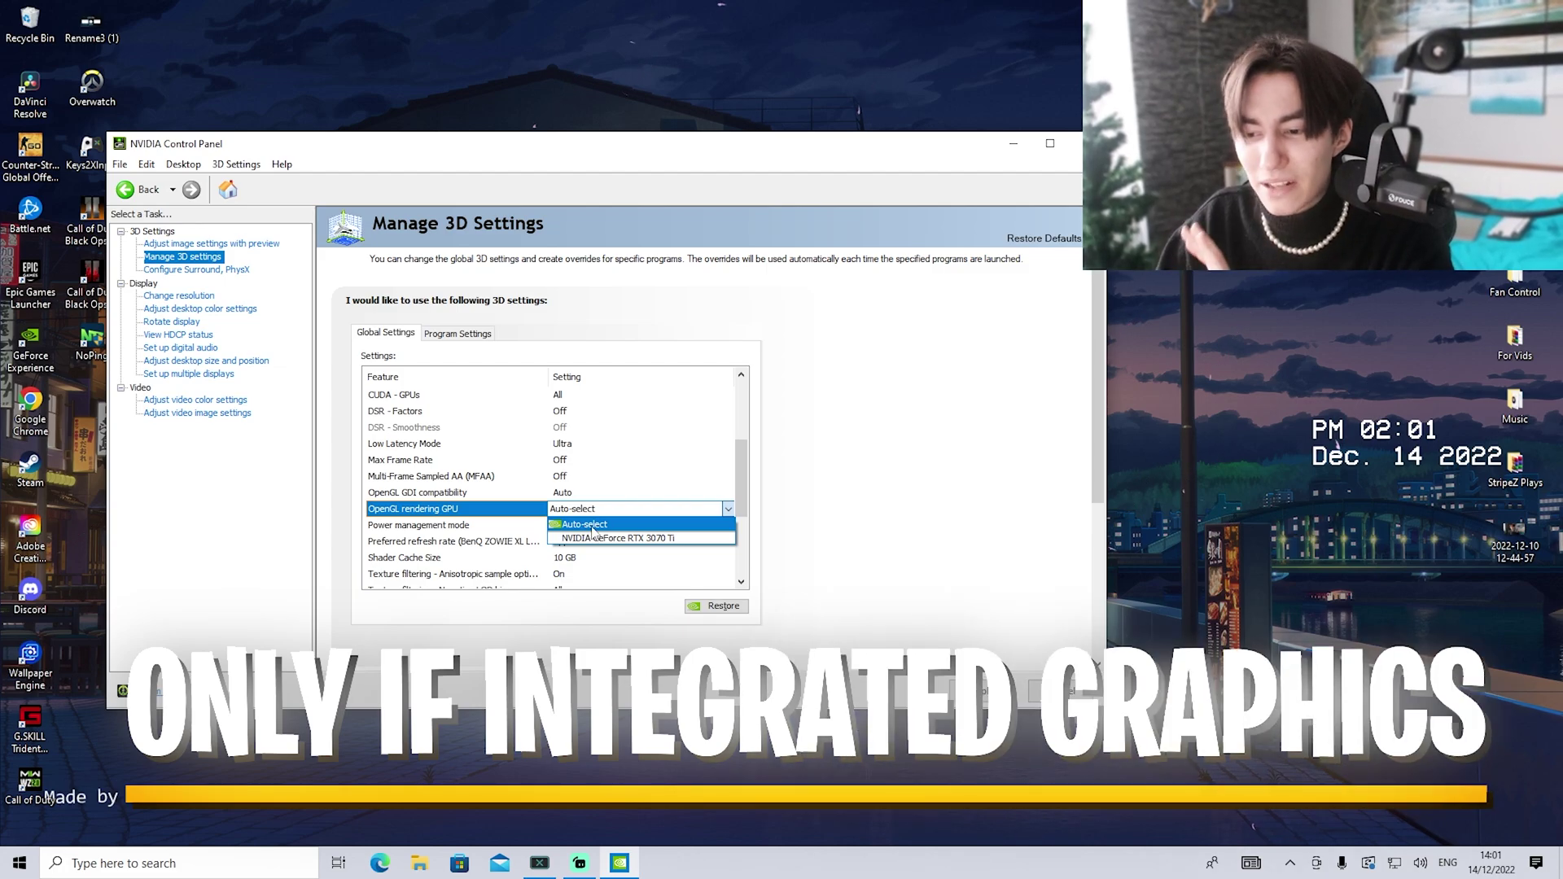
left_click(814, 531)
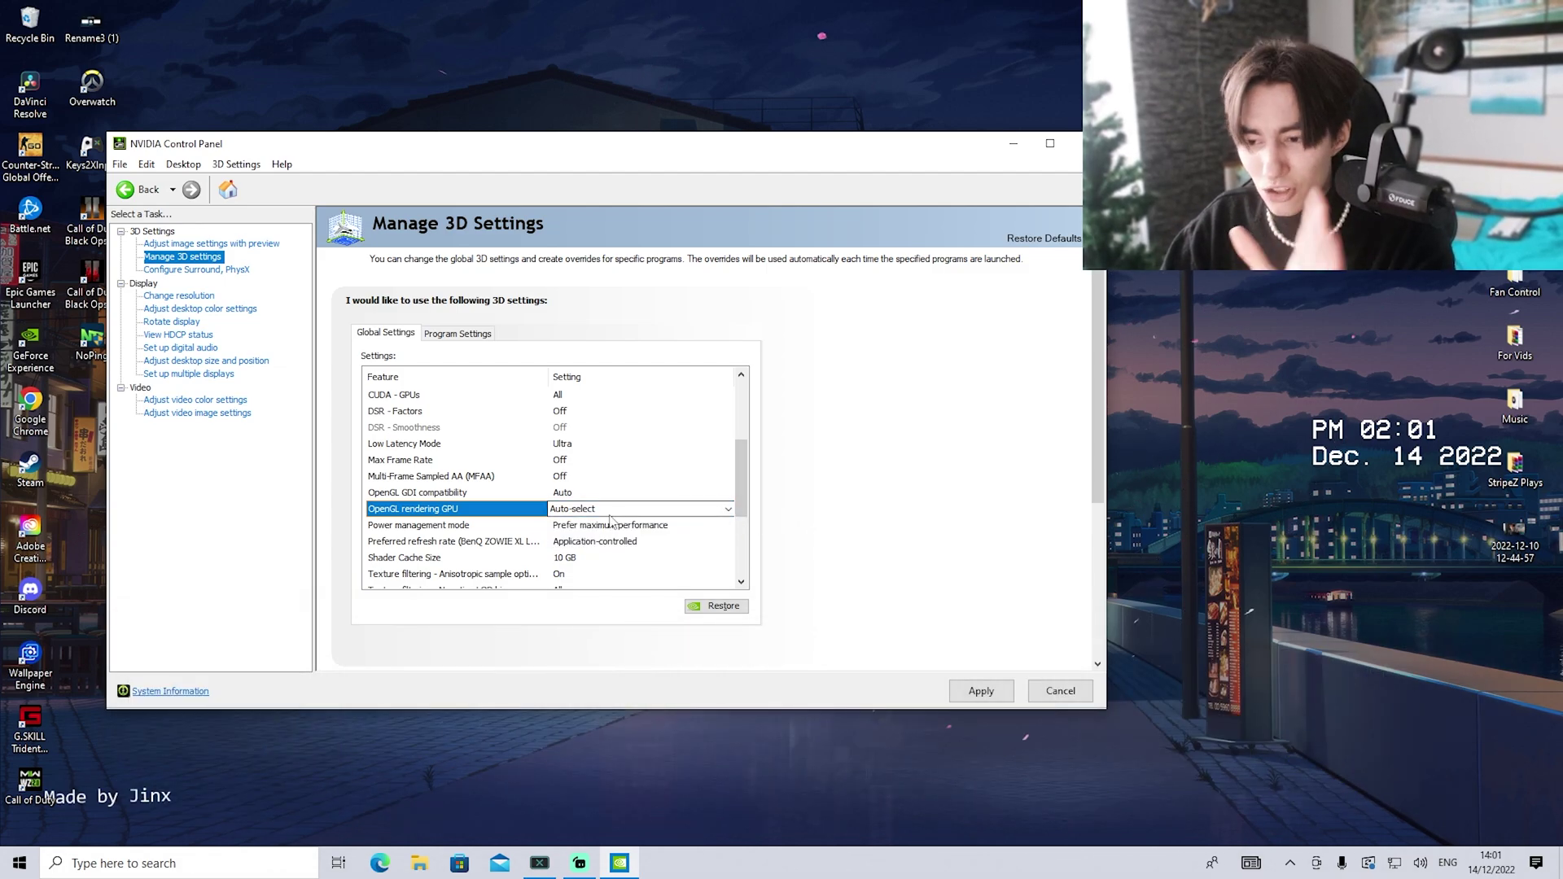
scroll(469, 488, "down", 1)
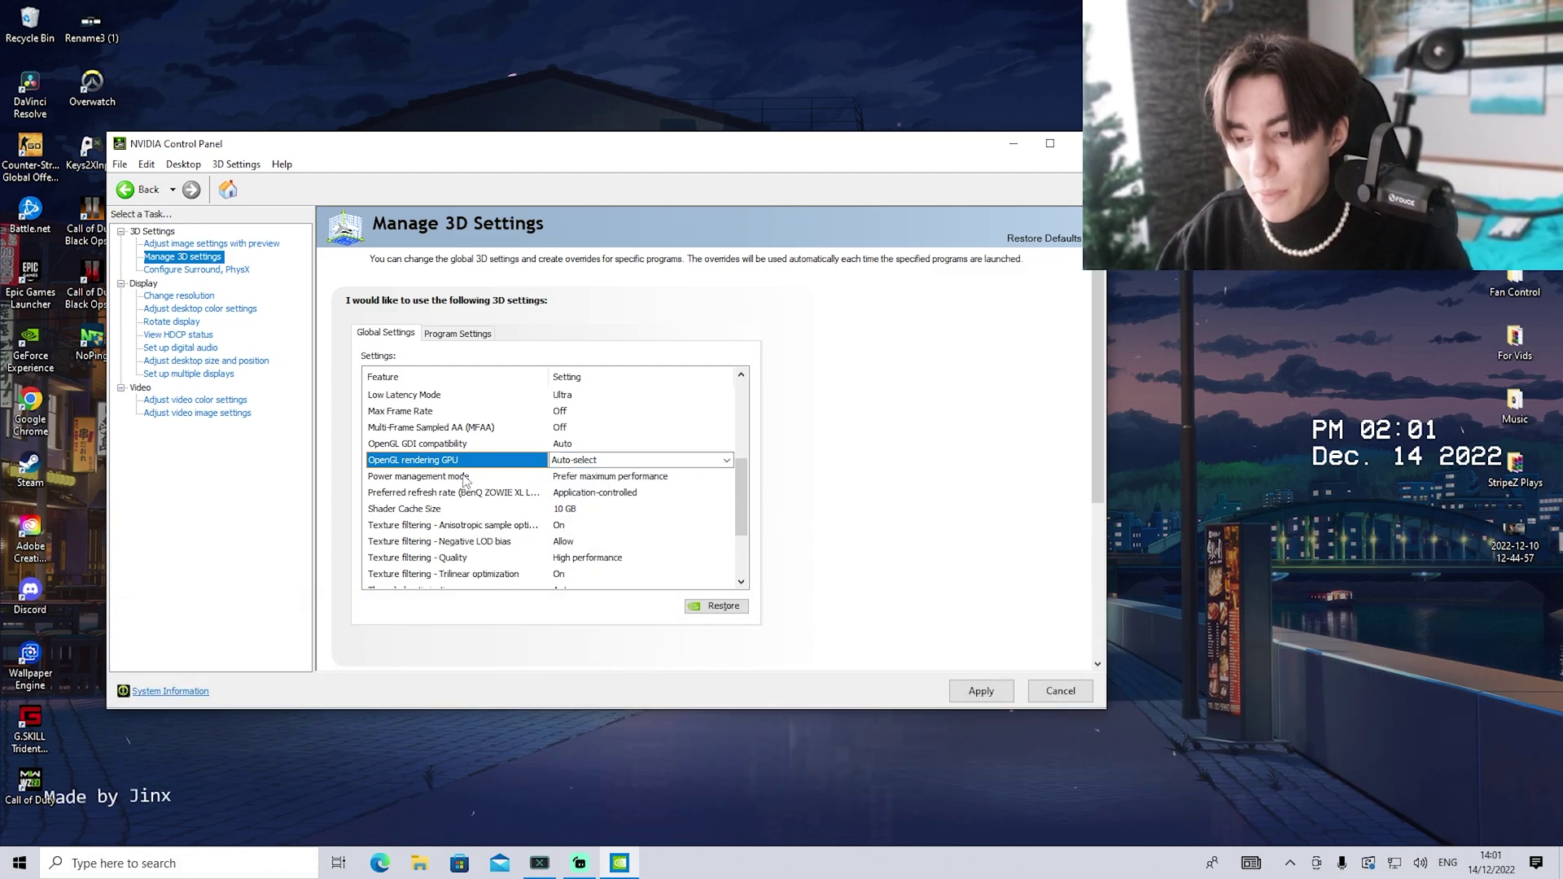
left_click(594, 482)
left_click(594, 480)
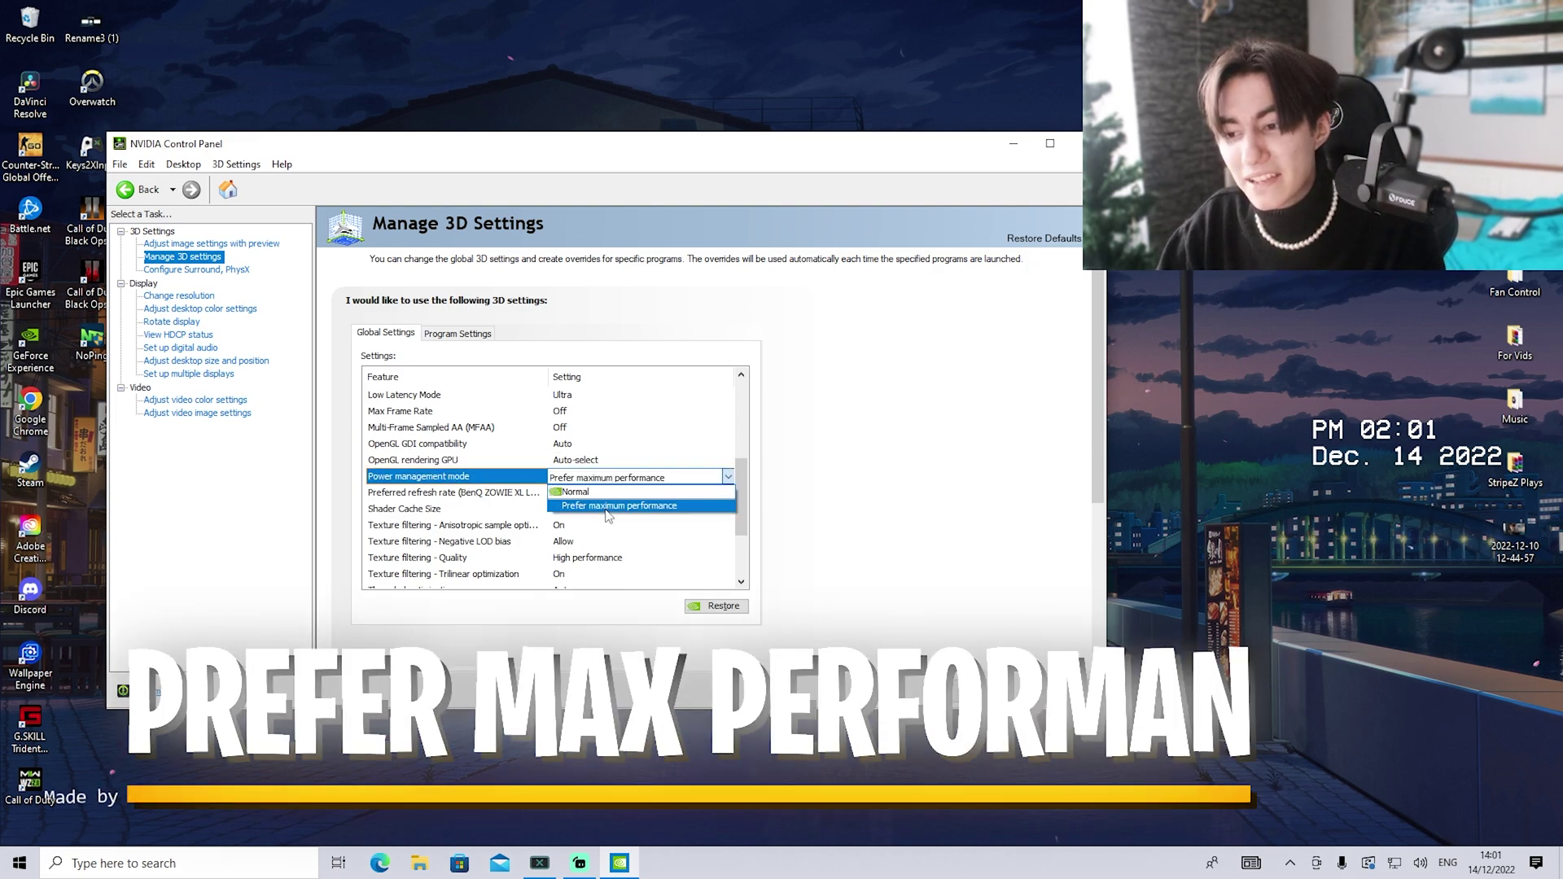
left_click(817, 515)
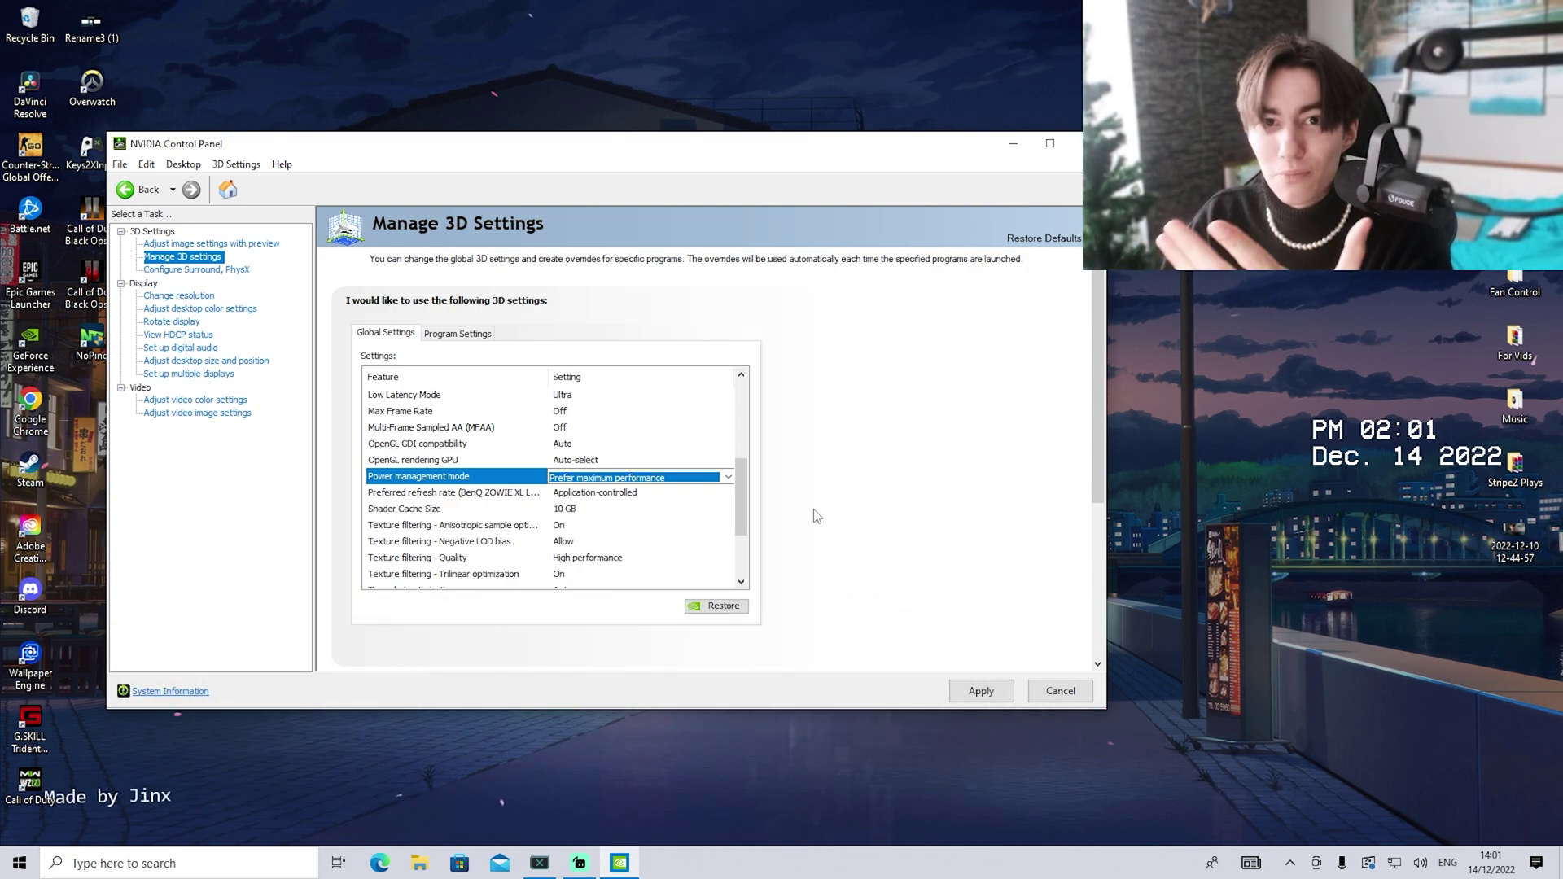
Set Preferred refresh rate to Highest available.
left_click(605, 494)
left_click(605, 494)
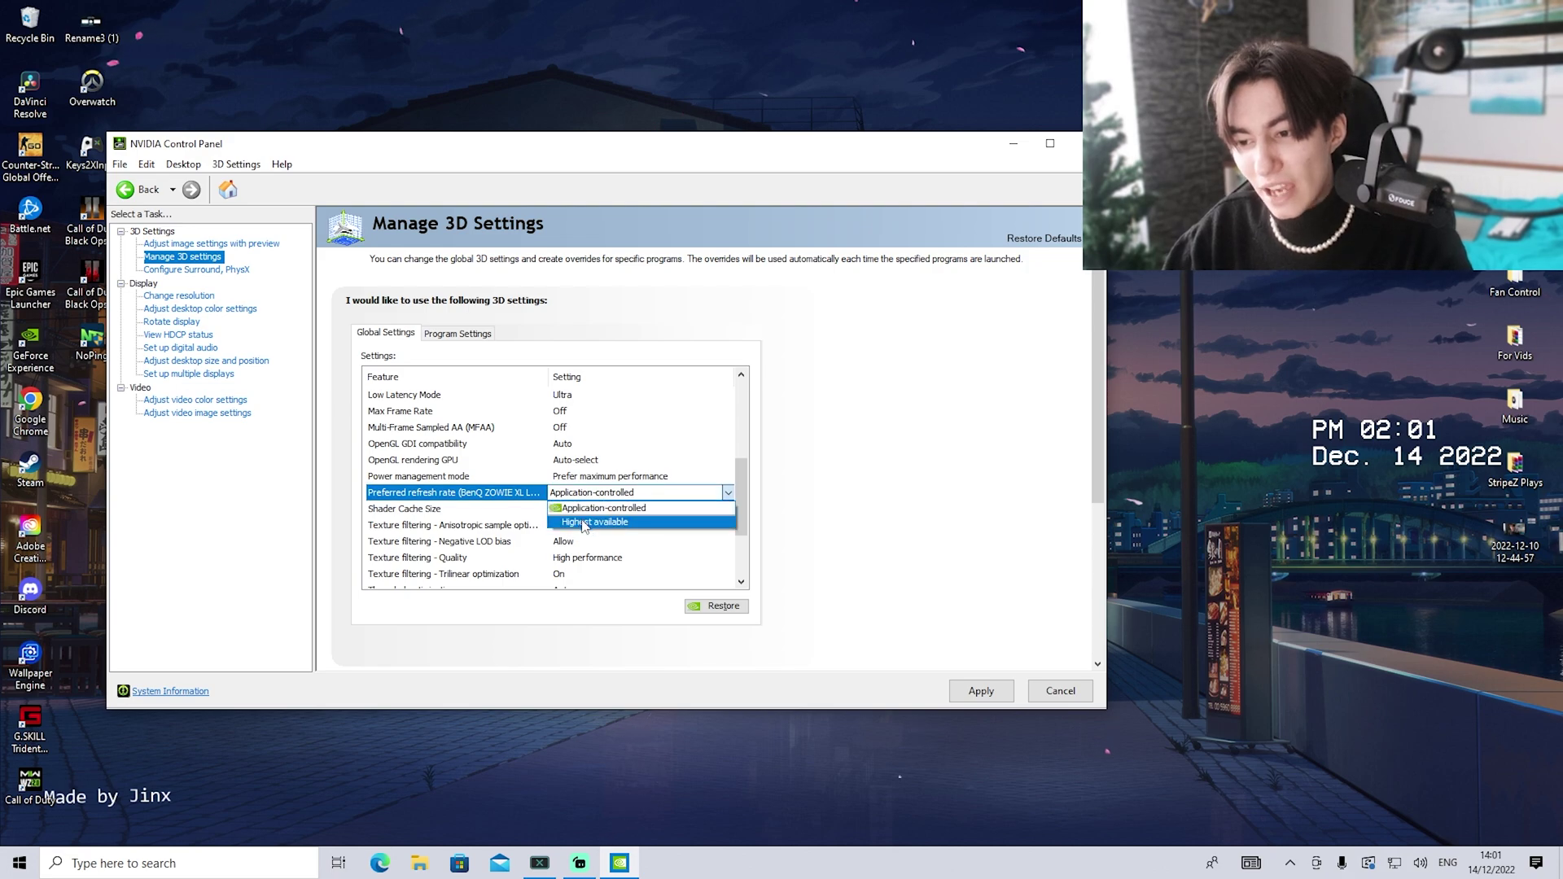
left_click(673, 521)
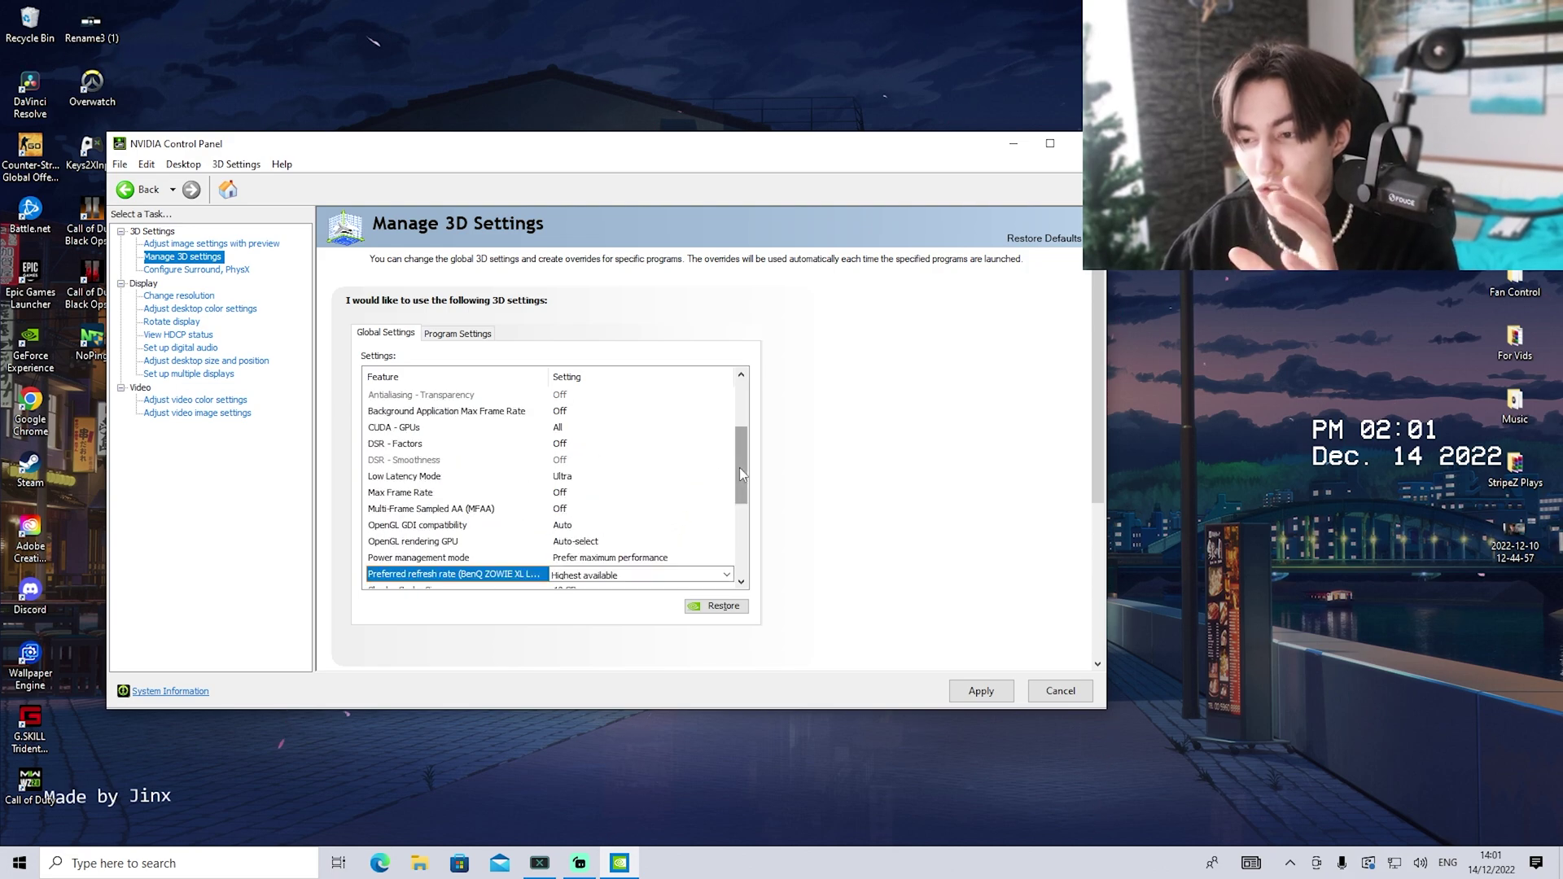
left_click_drag(740, 467, 738, 510)
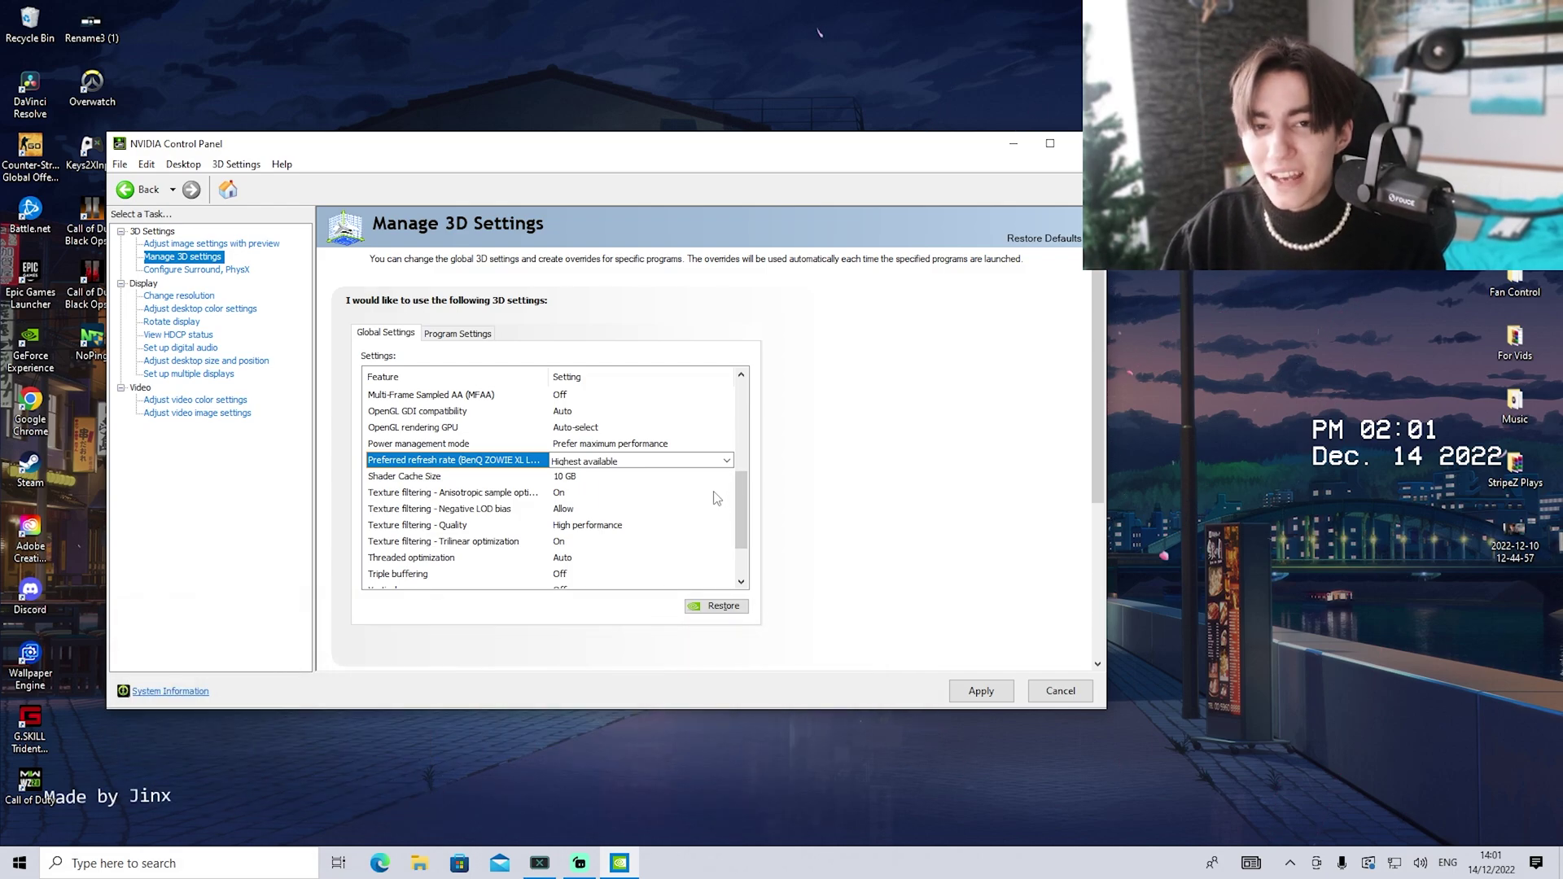
Check Shader Cache Size (10 GB) and keep texture filtering Quality at High performance with Trilinear optimization On.
left_click(431, 479)
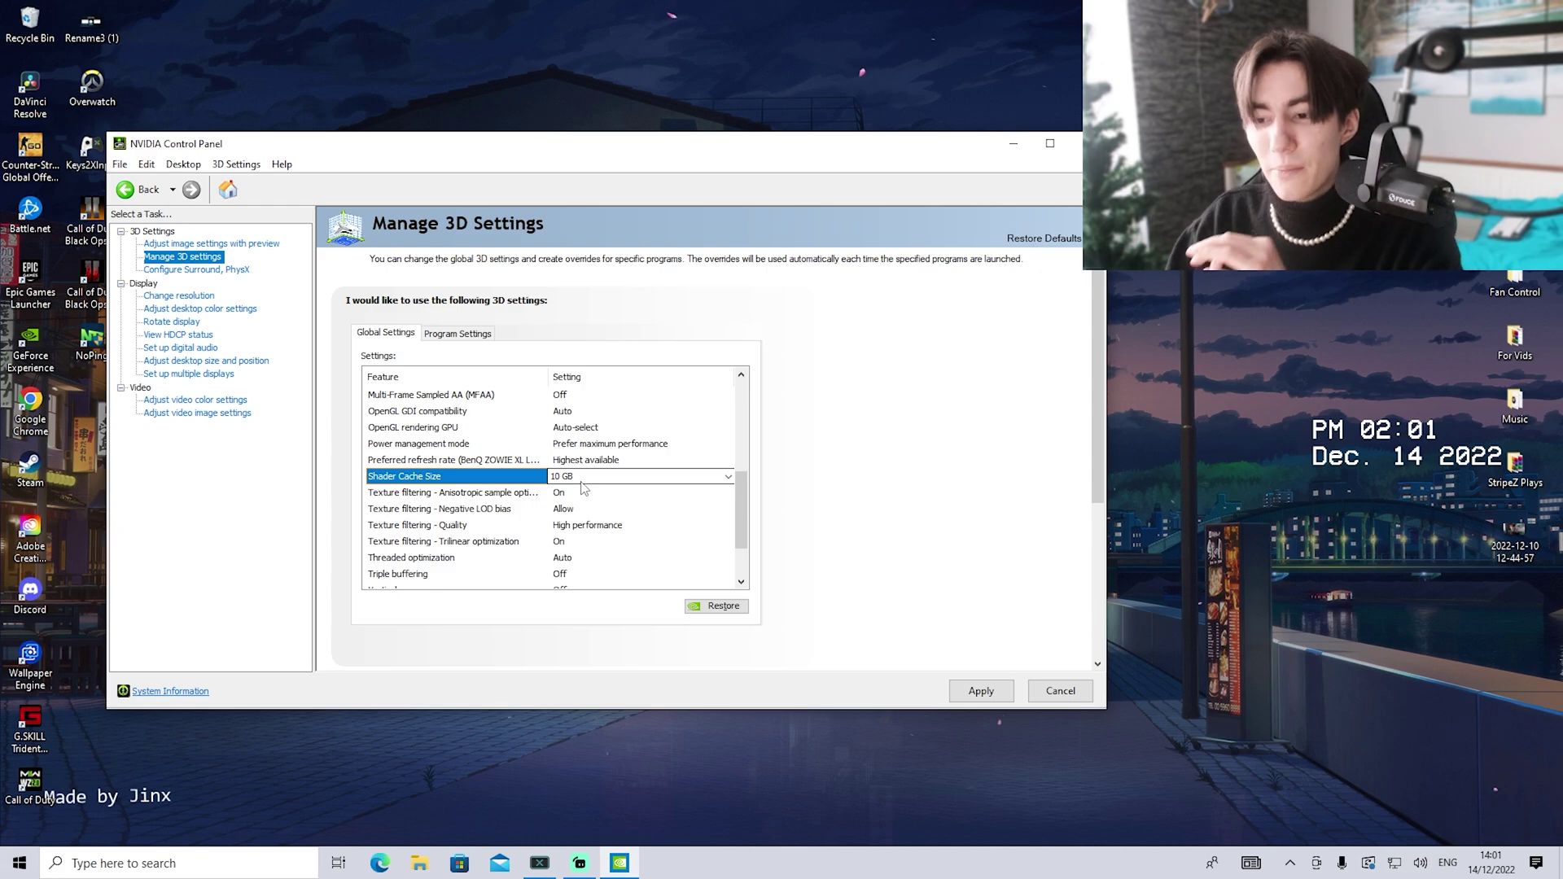
left_click(552, 497)
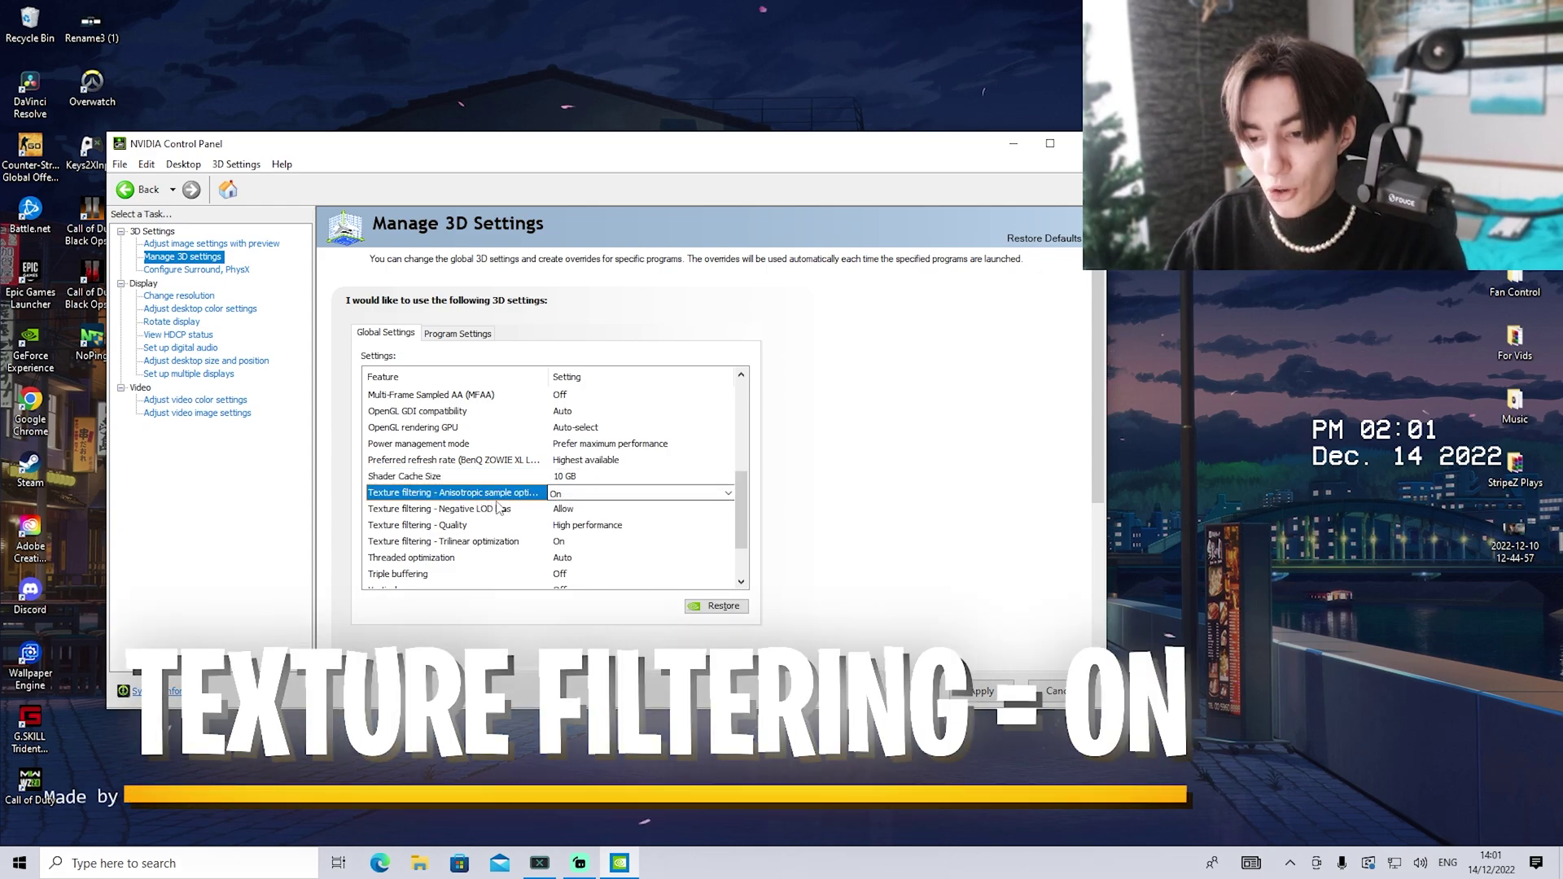
left_click(492, 508)
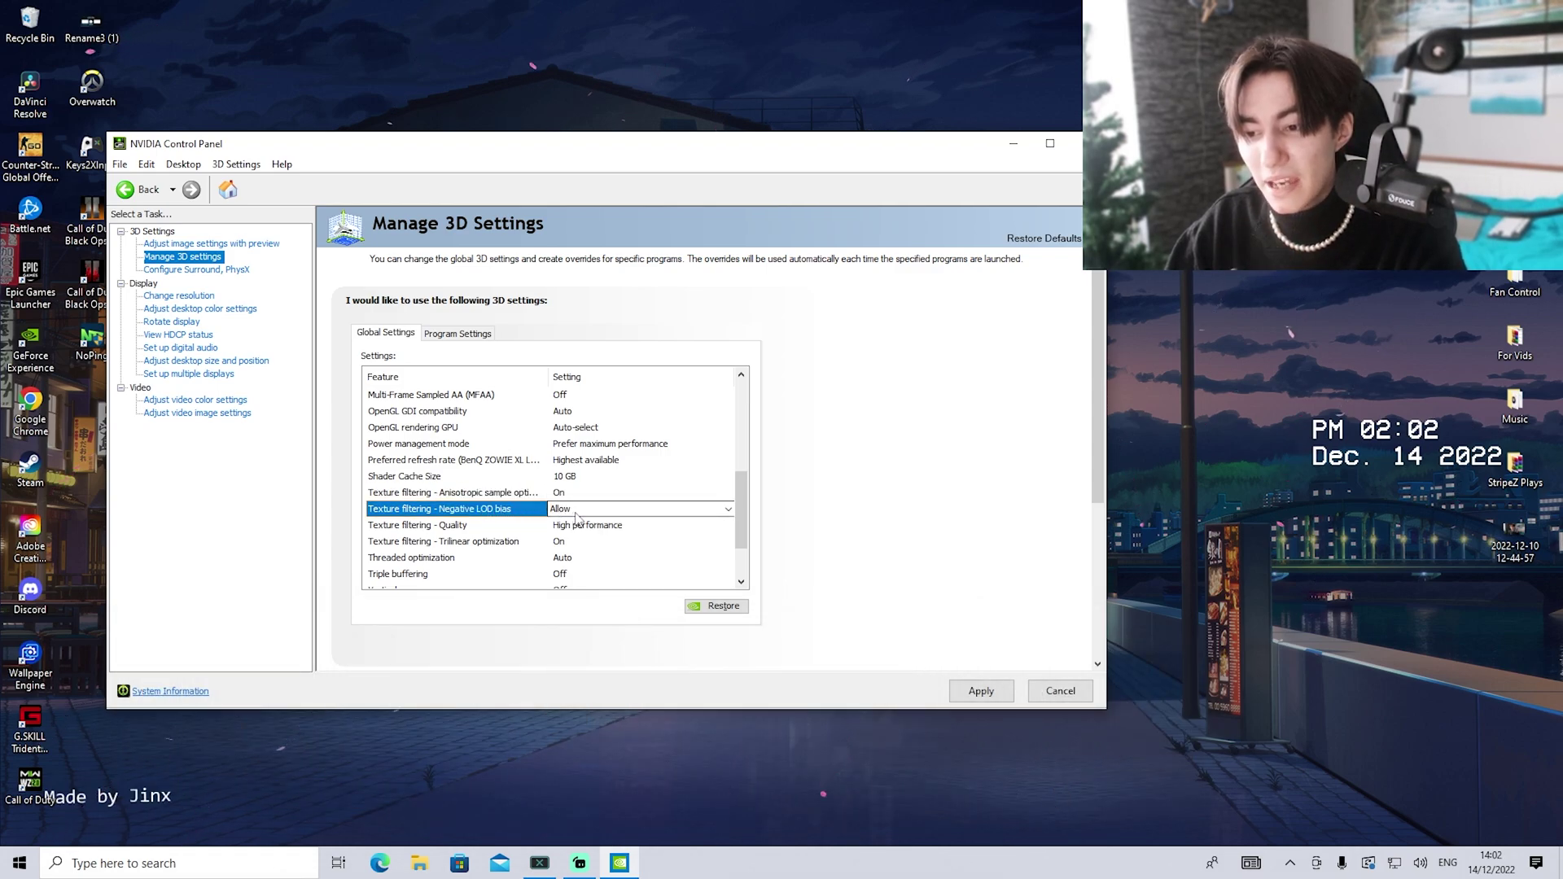
left_click(470, 527)
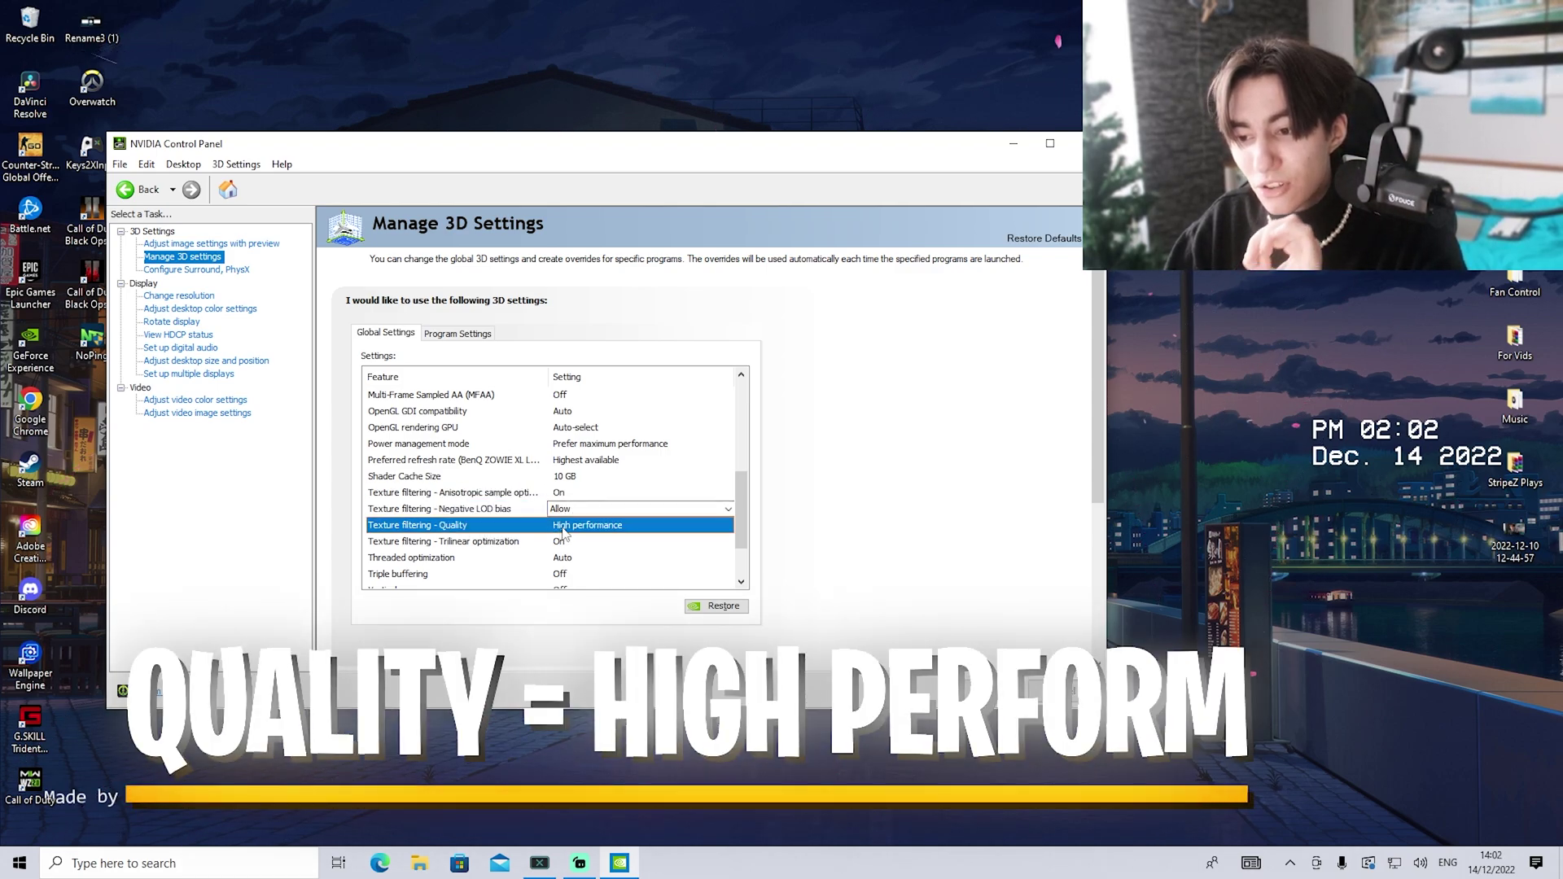
left_click(635, 525)
left_click(580, 581)
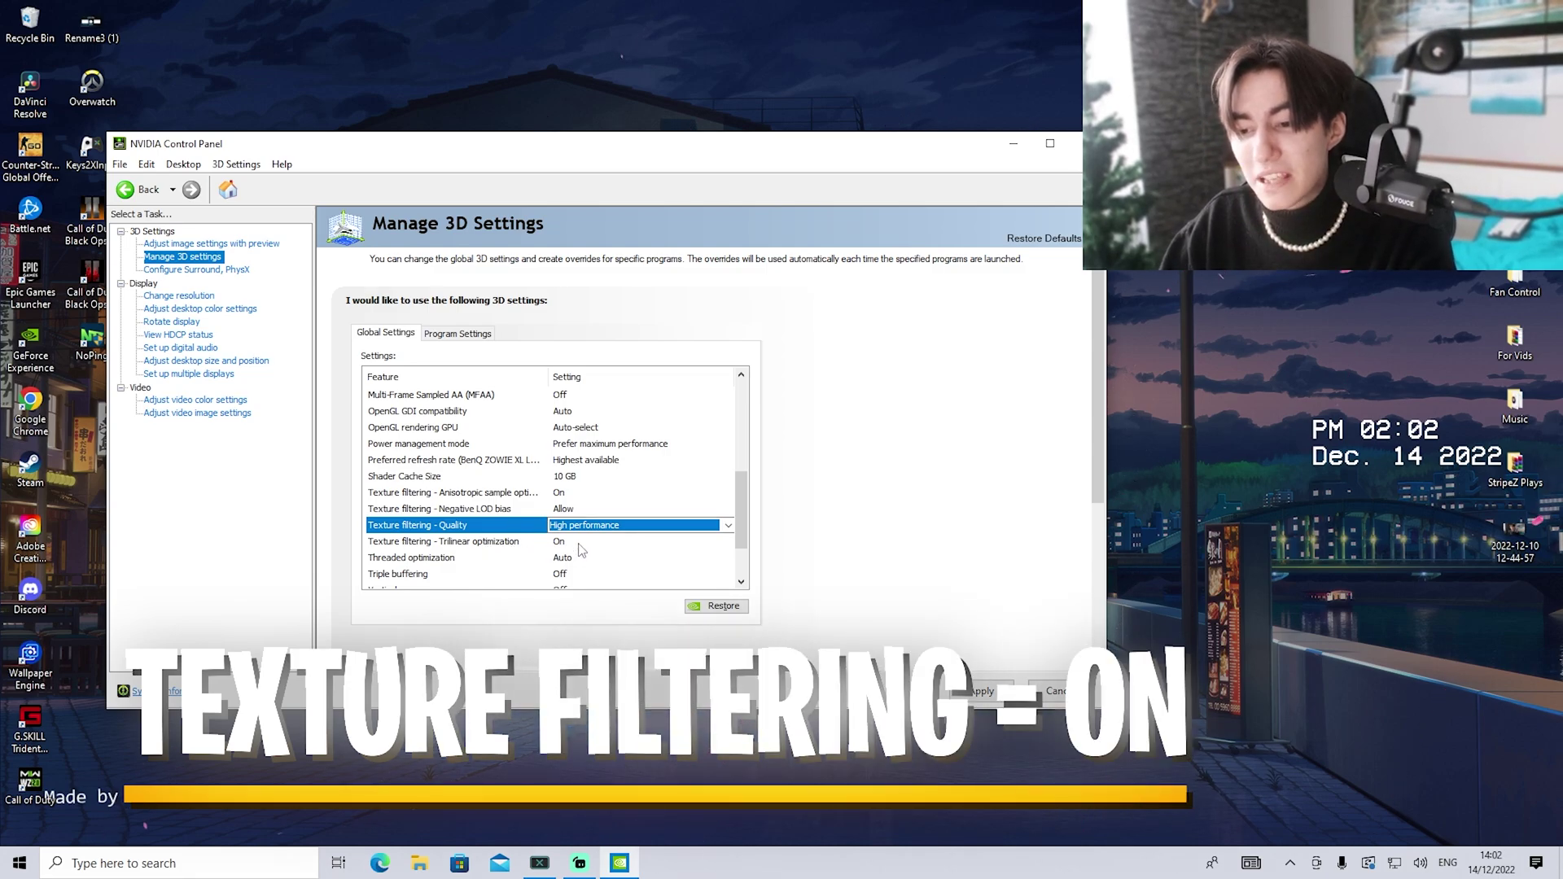
left_click(504, 543)
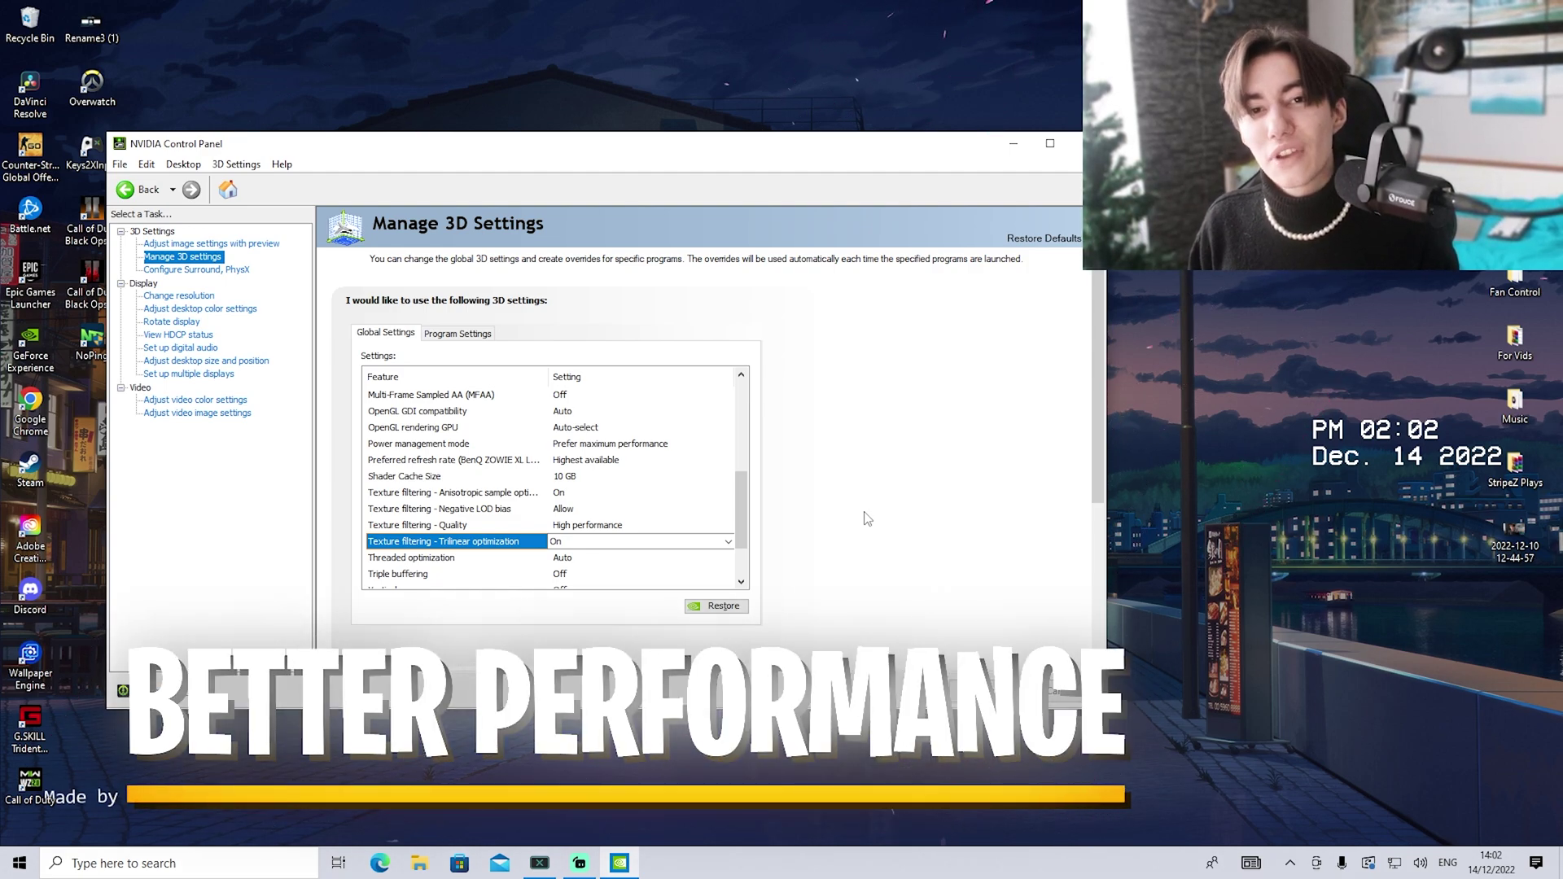
scroll(446, 504, "down", 2)
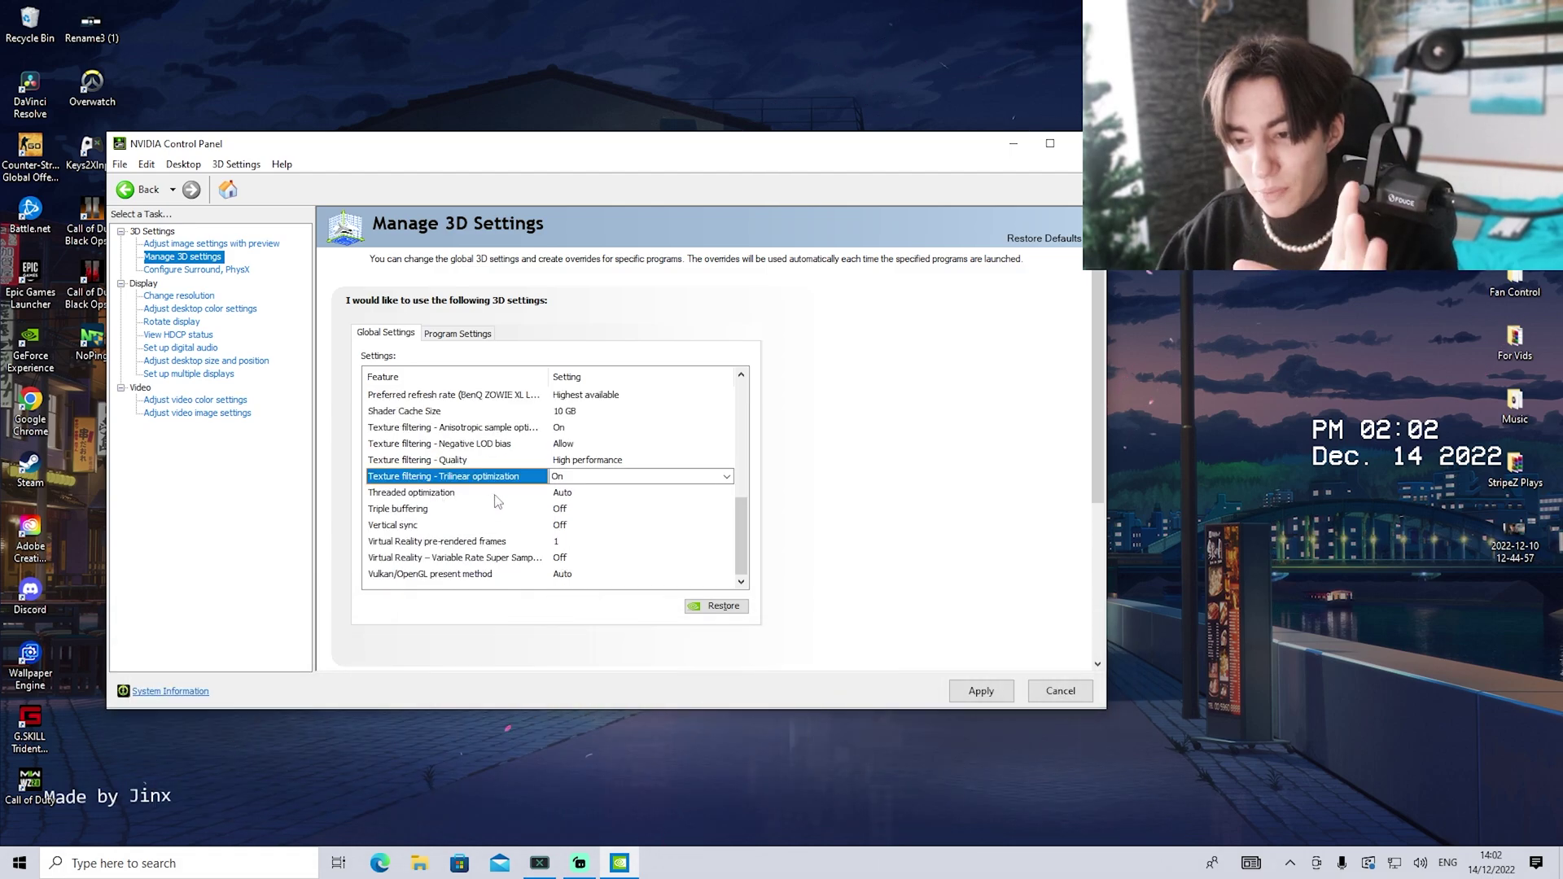
Select Vertical sync in Global Settings, confirming it stays Off.
left_click(447, 525)
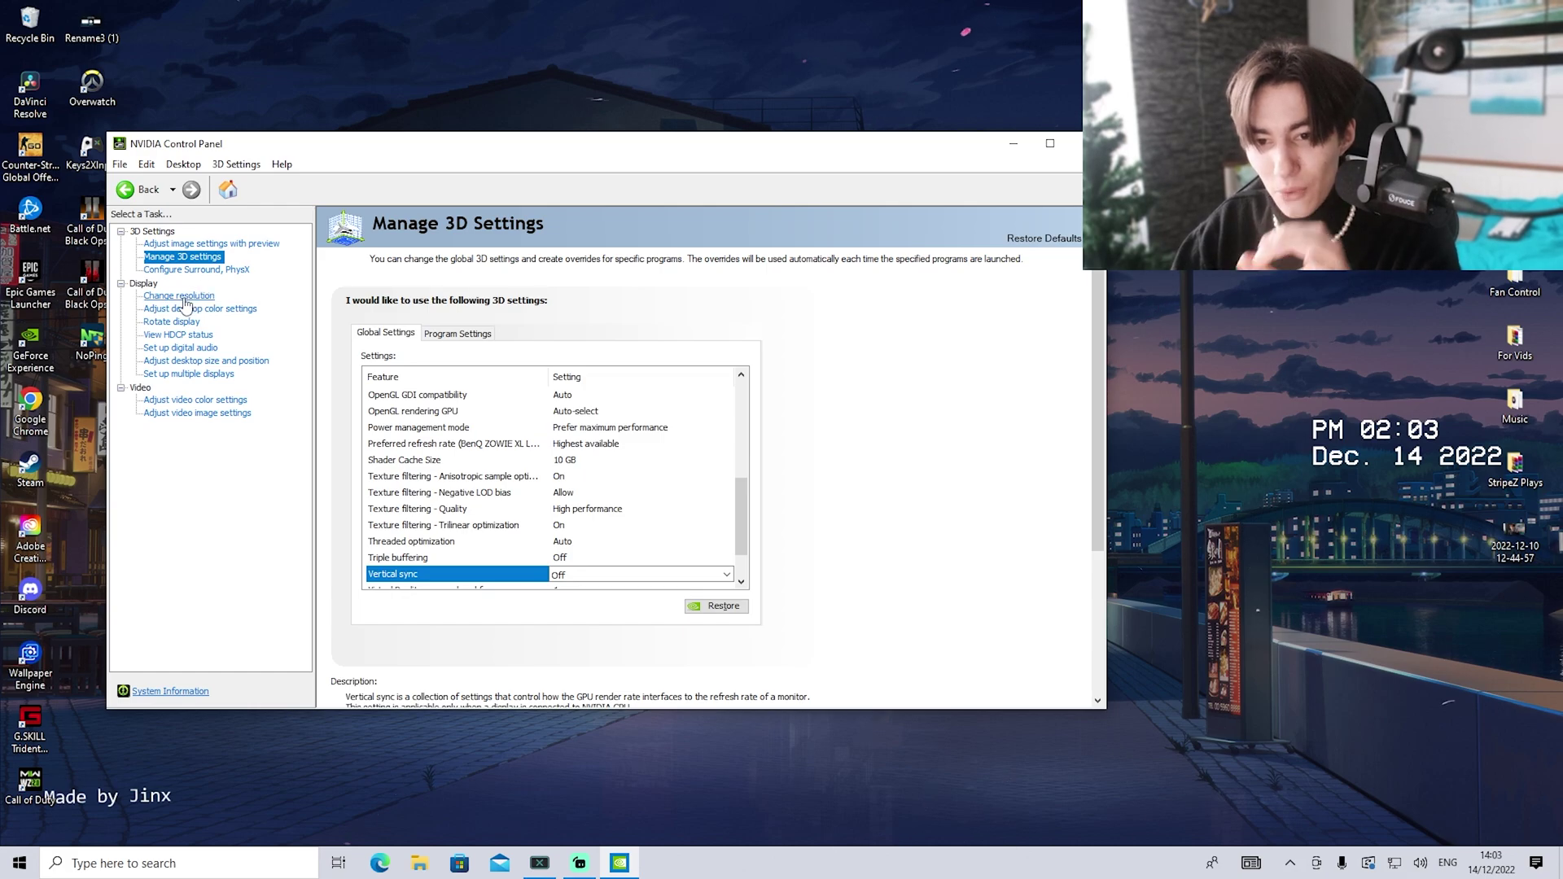
On Adjust desktop size and position, keep Full-screen scaling on GPU at 1920 x 1080, 360Hz.
left_click(158, 362)
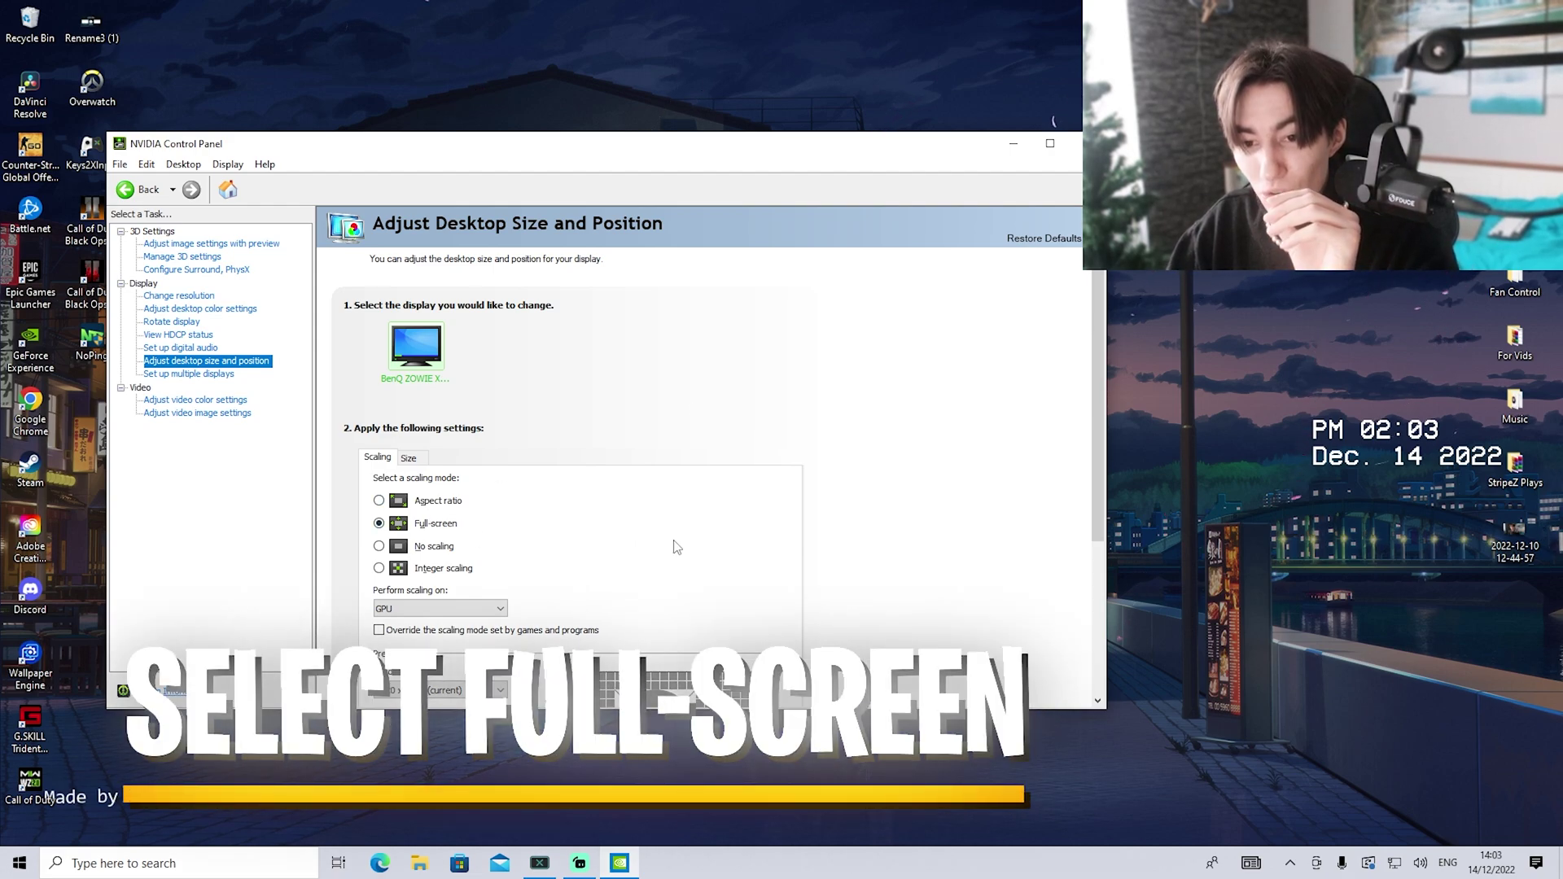
scroll(814, 533, "down", 3)
left_click(440, 554)
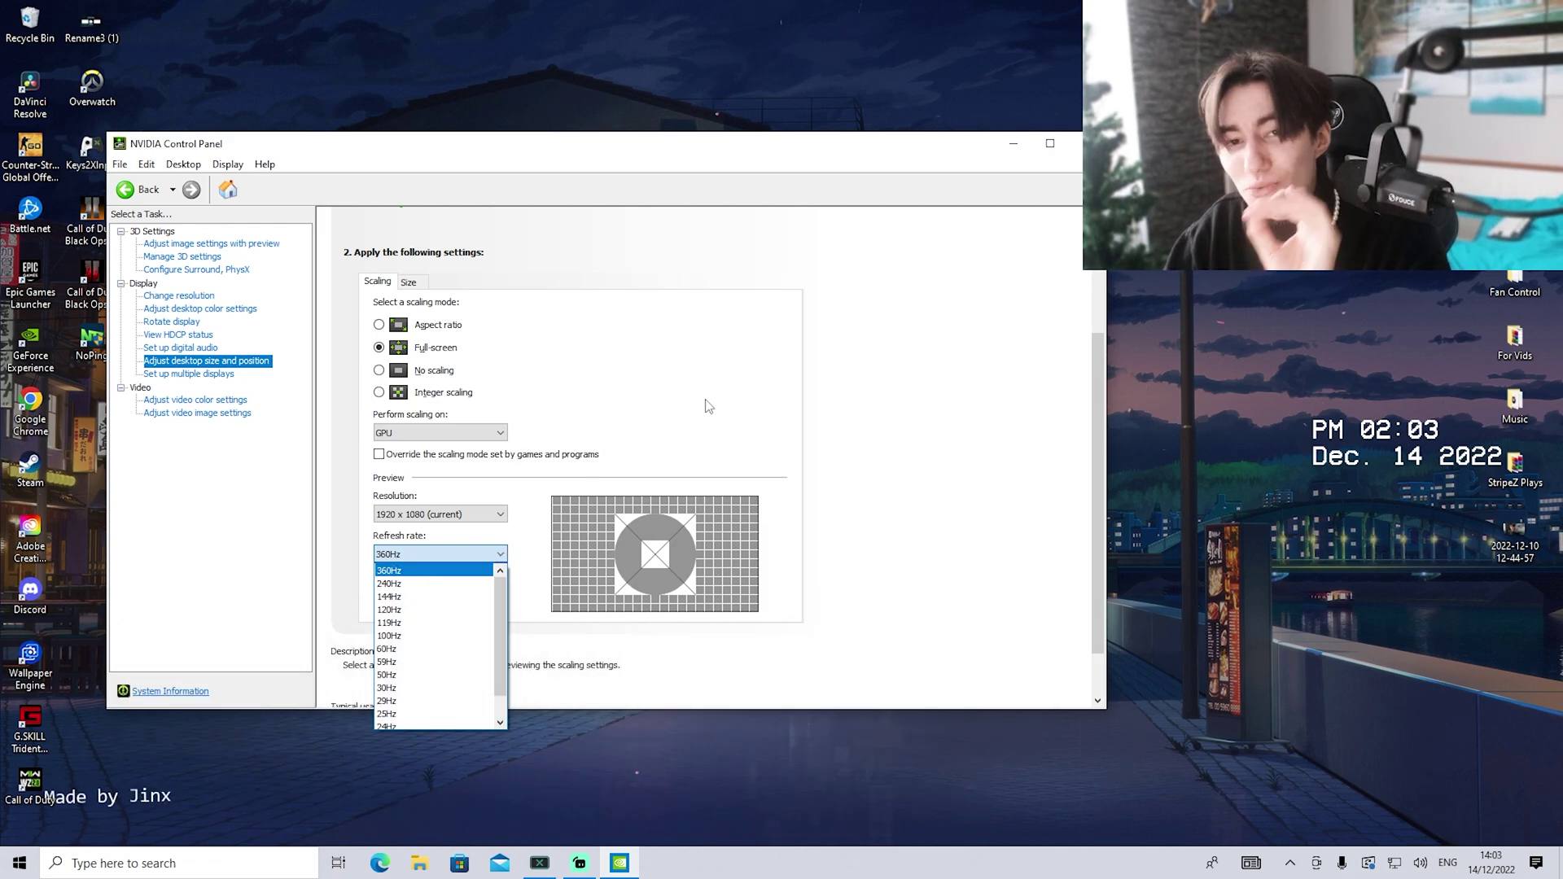
key("Escape")
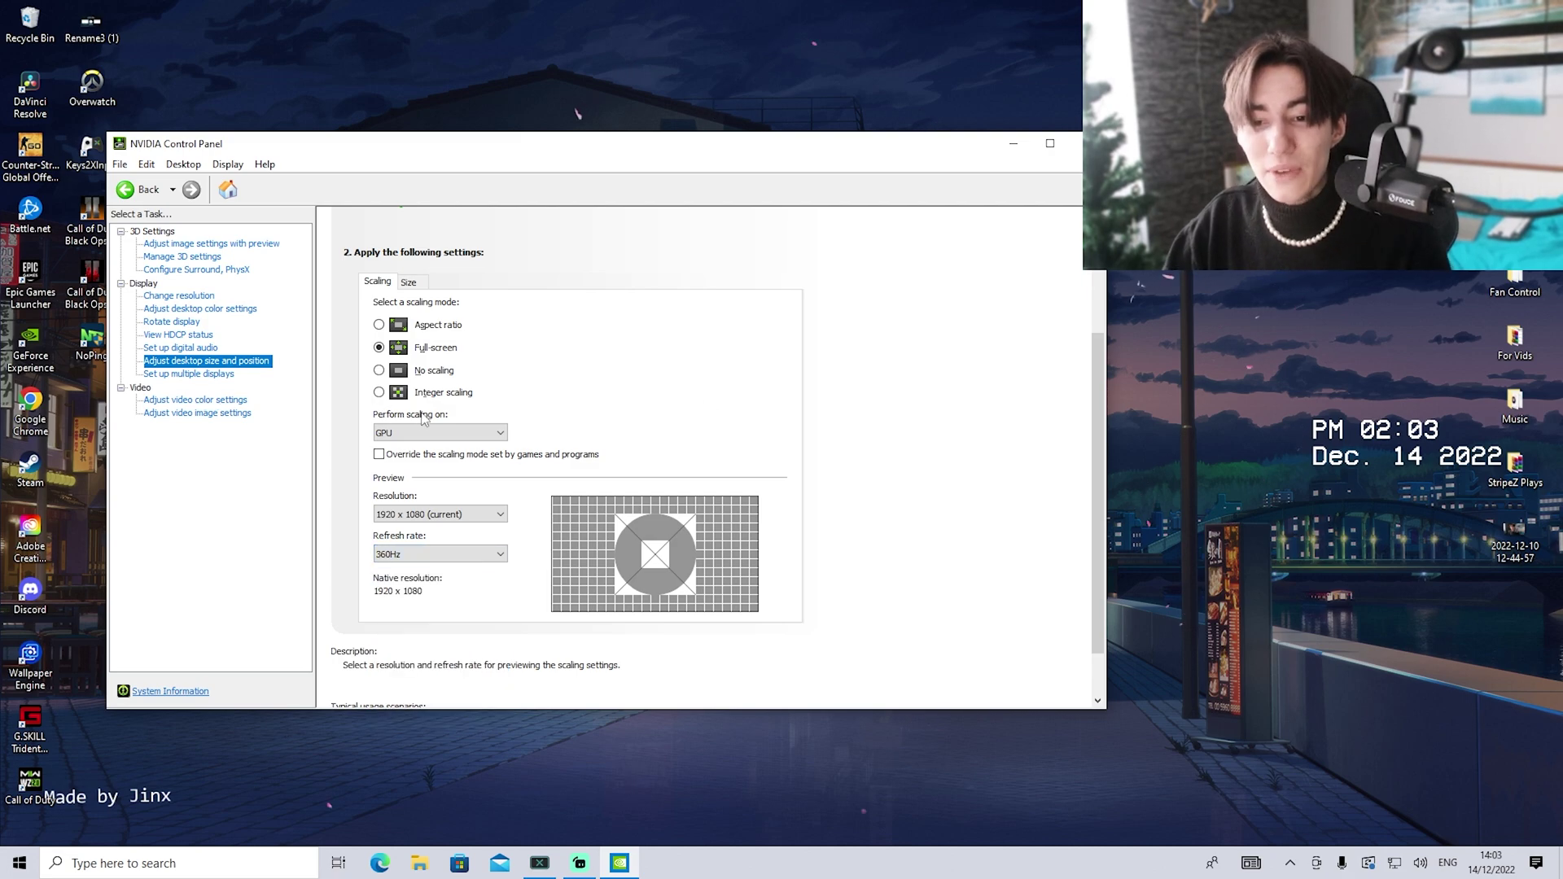
Raise desktop Digital vibrance to 70%, then move to the video color settings page.
left_click(165, 312)
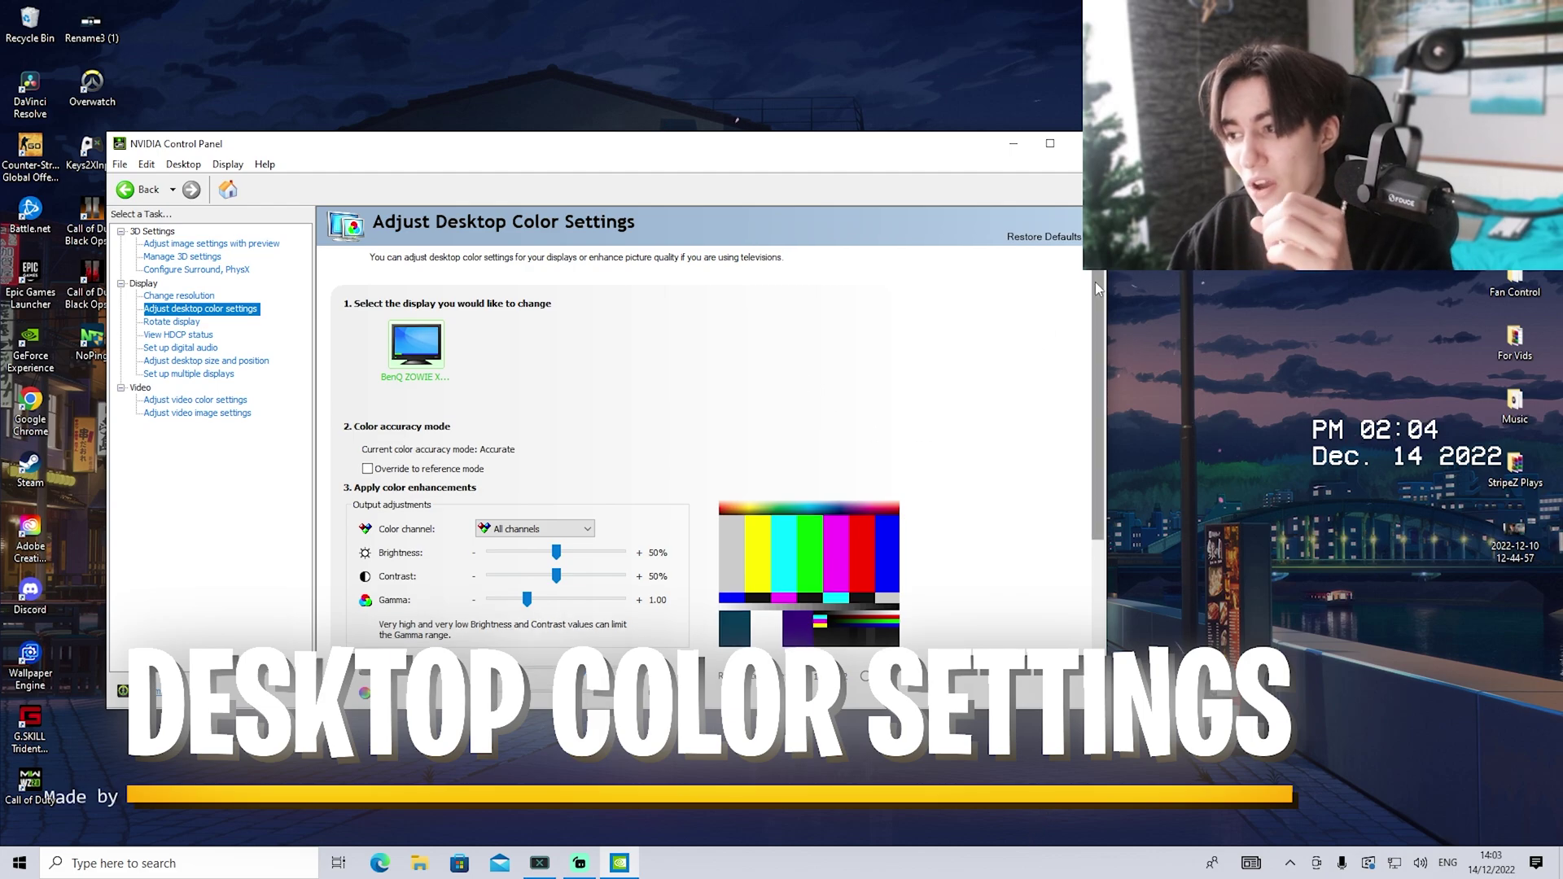
scroll(1096, 283, "down", 3)
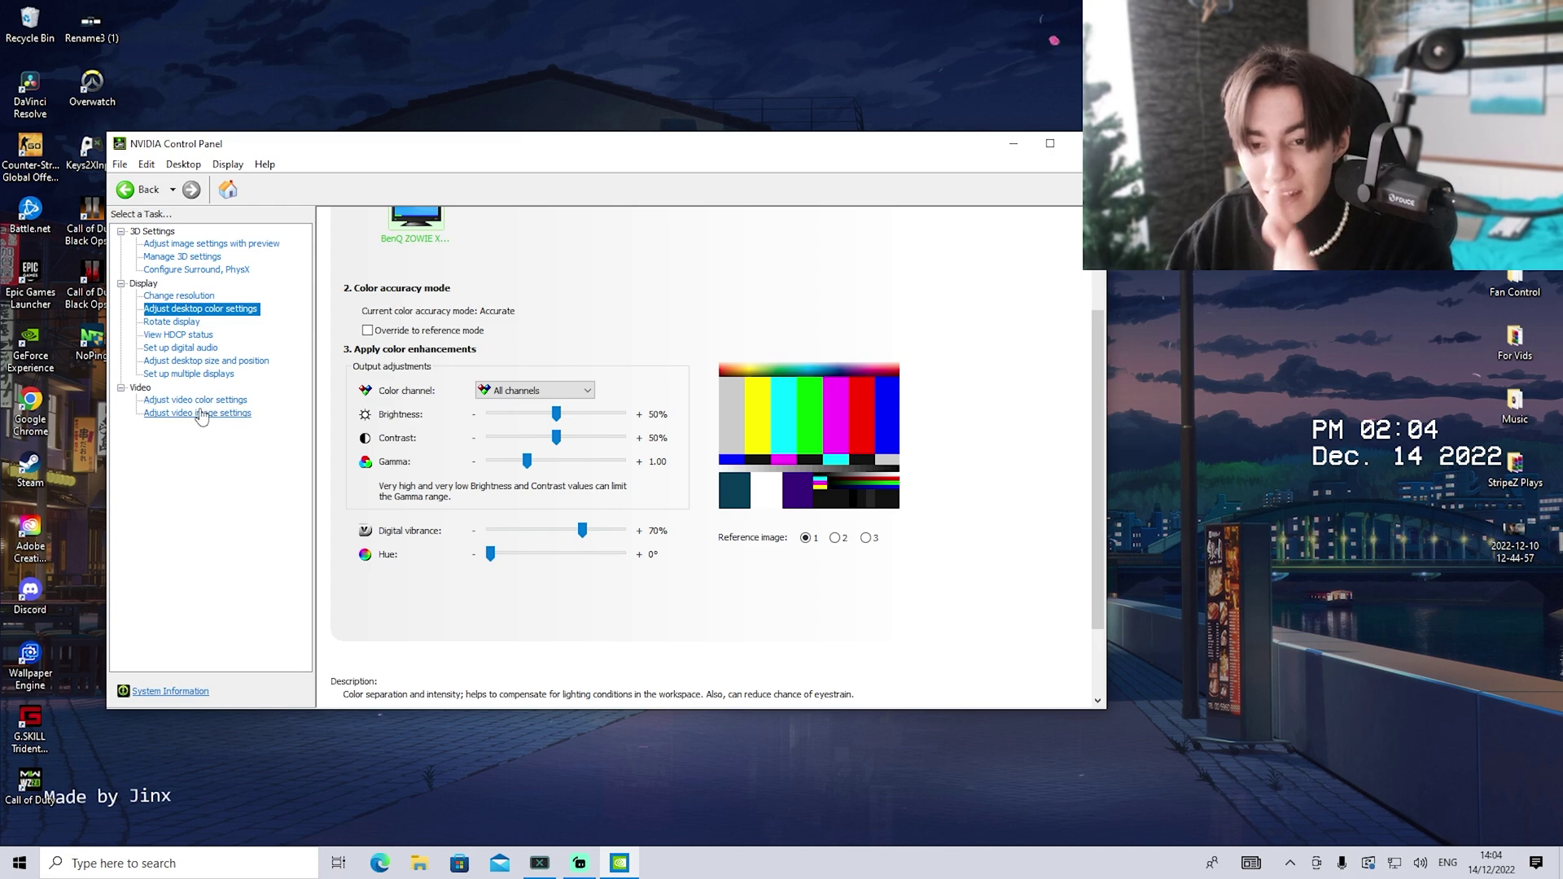
left_click(160, 402)
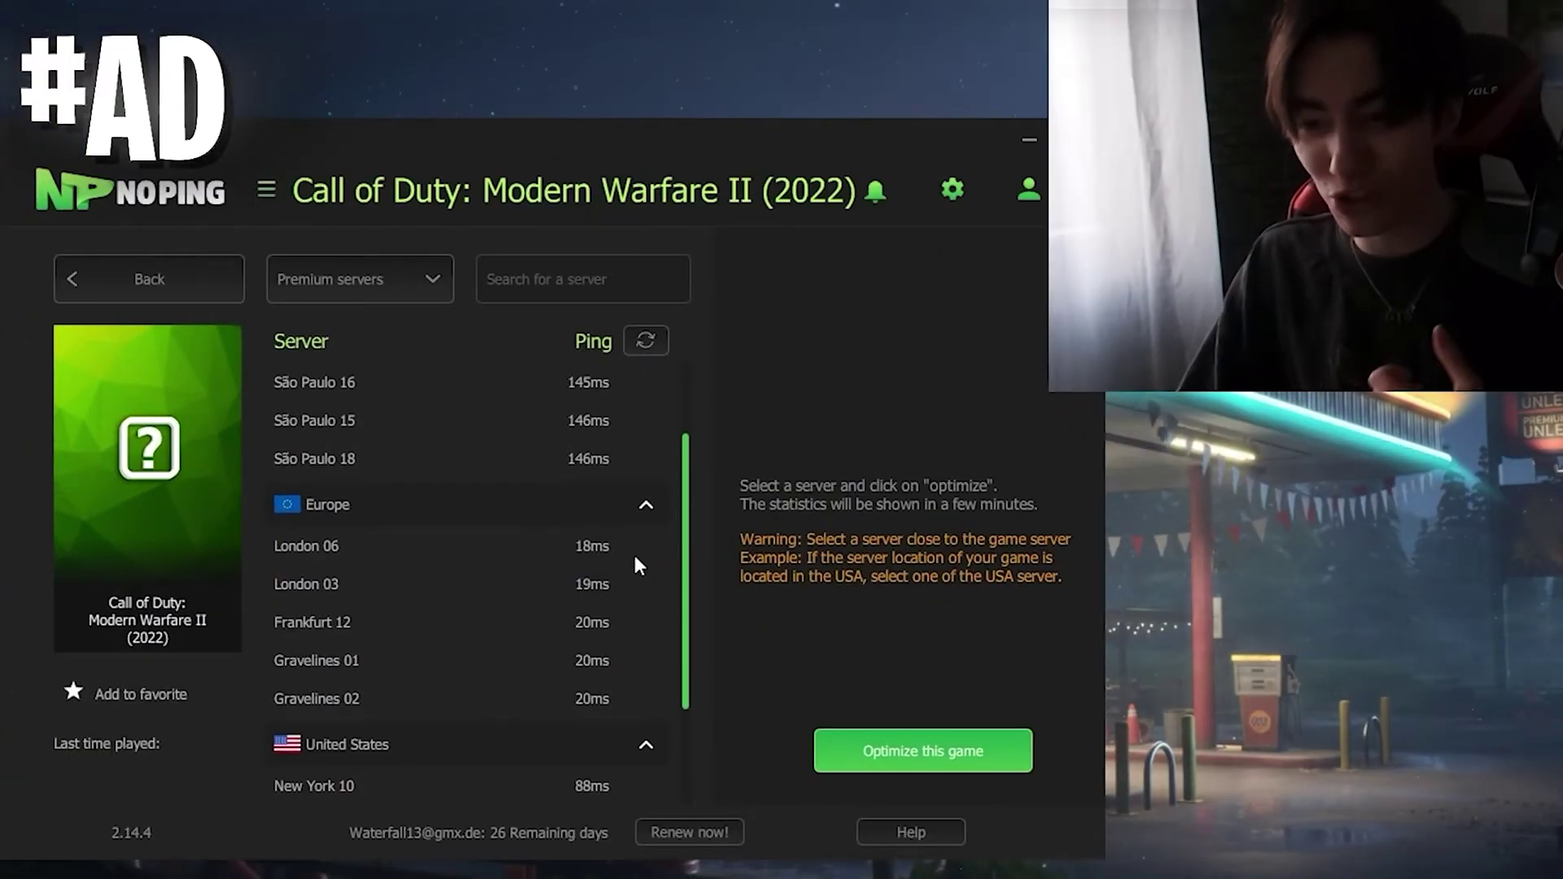
Choose the London 06 server for Modern Warfare II in NoPing and go to Boost Fps.
scroll(685, 524, "up", 2)
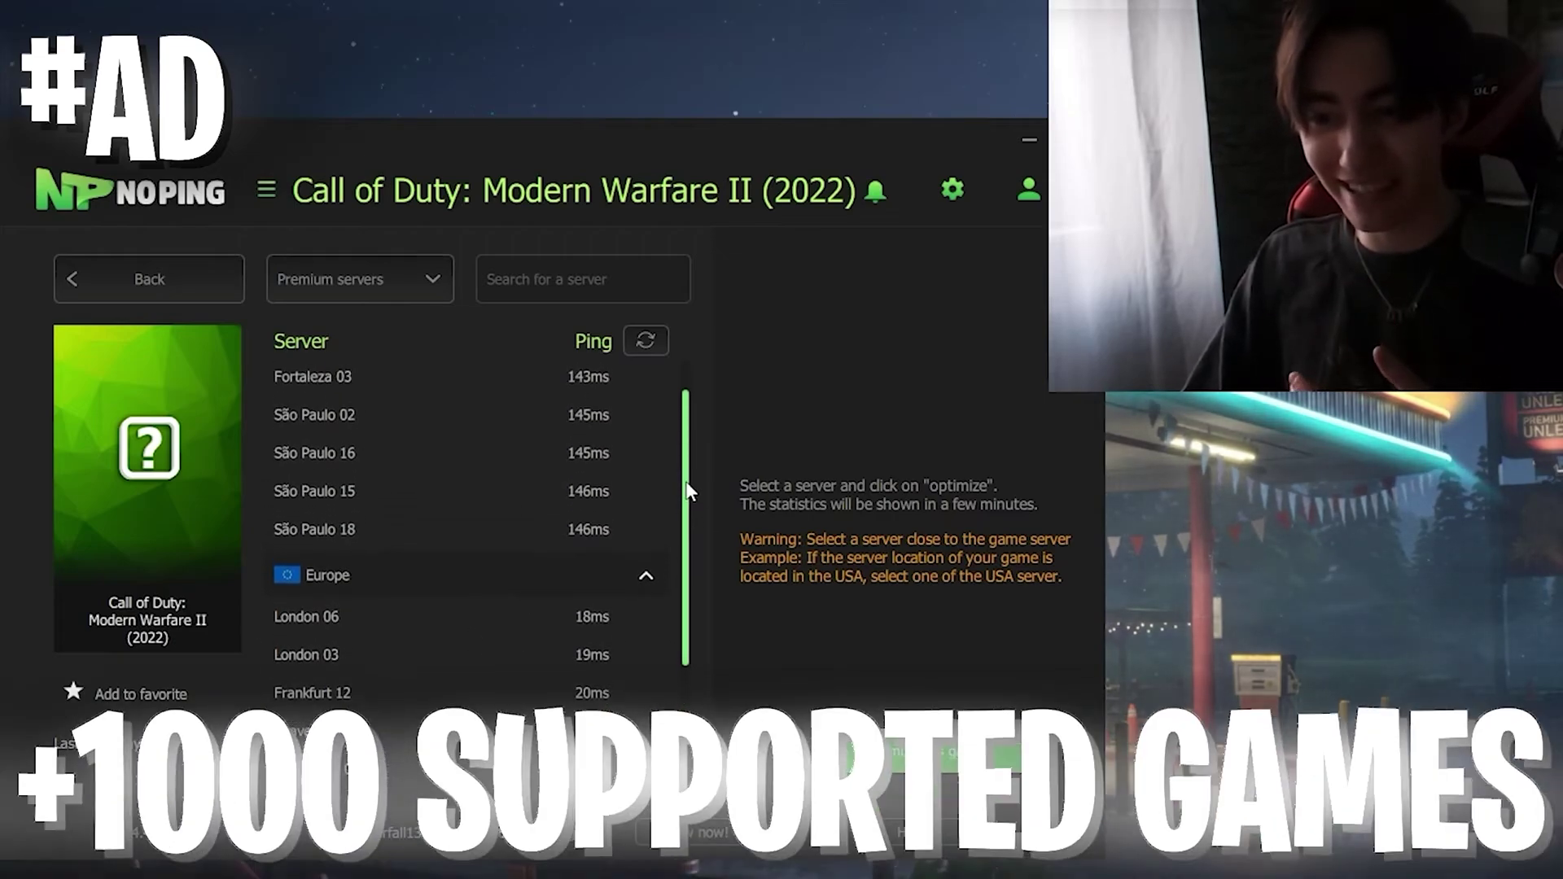
scroll(682, 510, "down", 2)
scroll(683, 531, "down", 1)
left_click(379, 517)
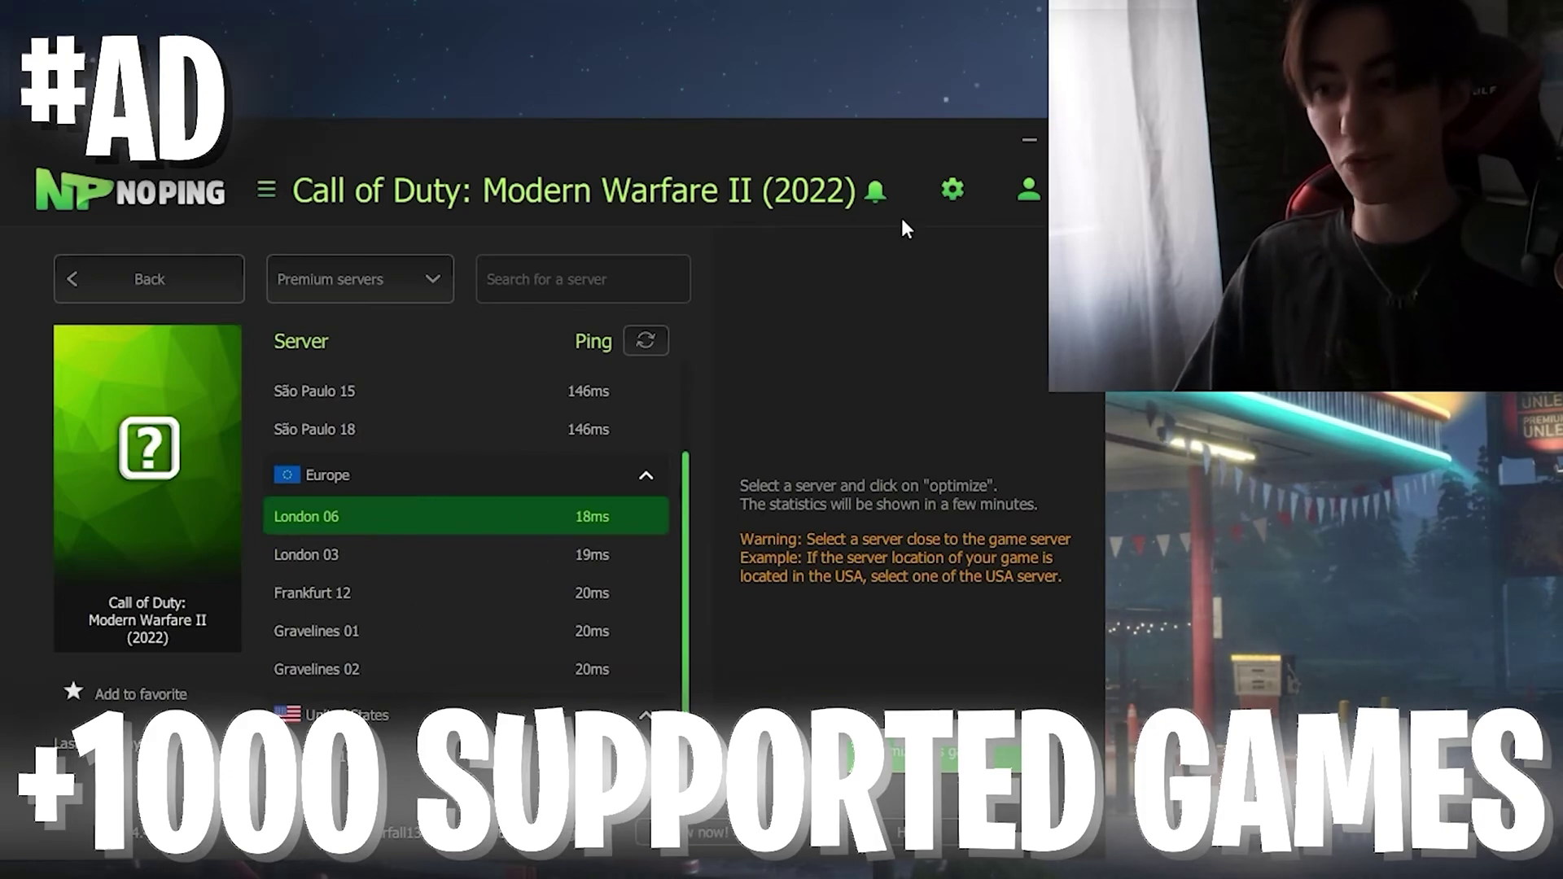
left_click(951, 188)
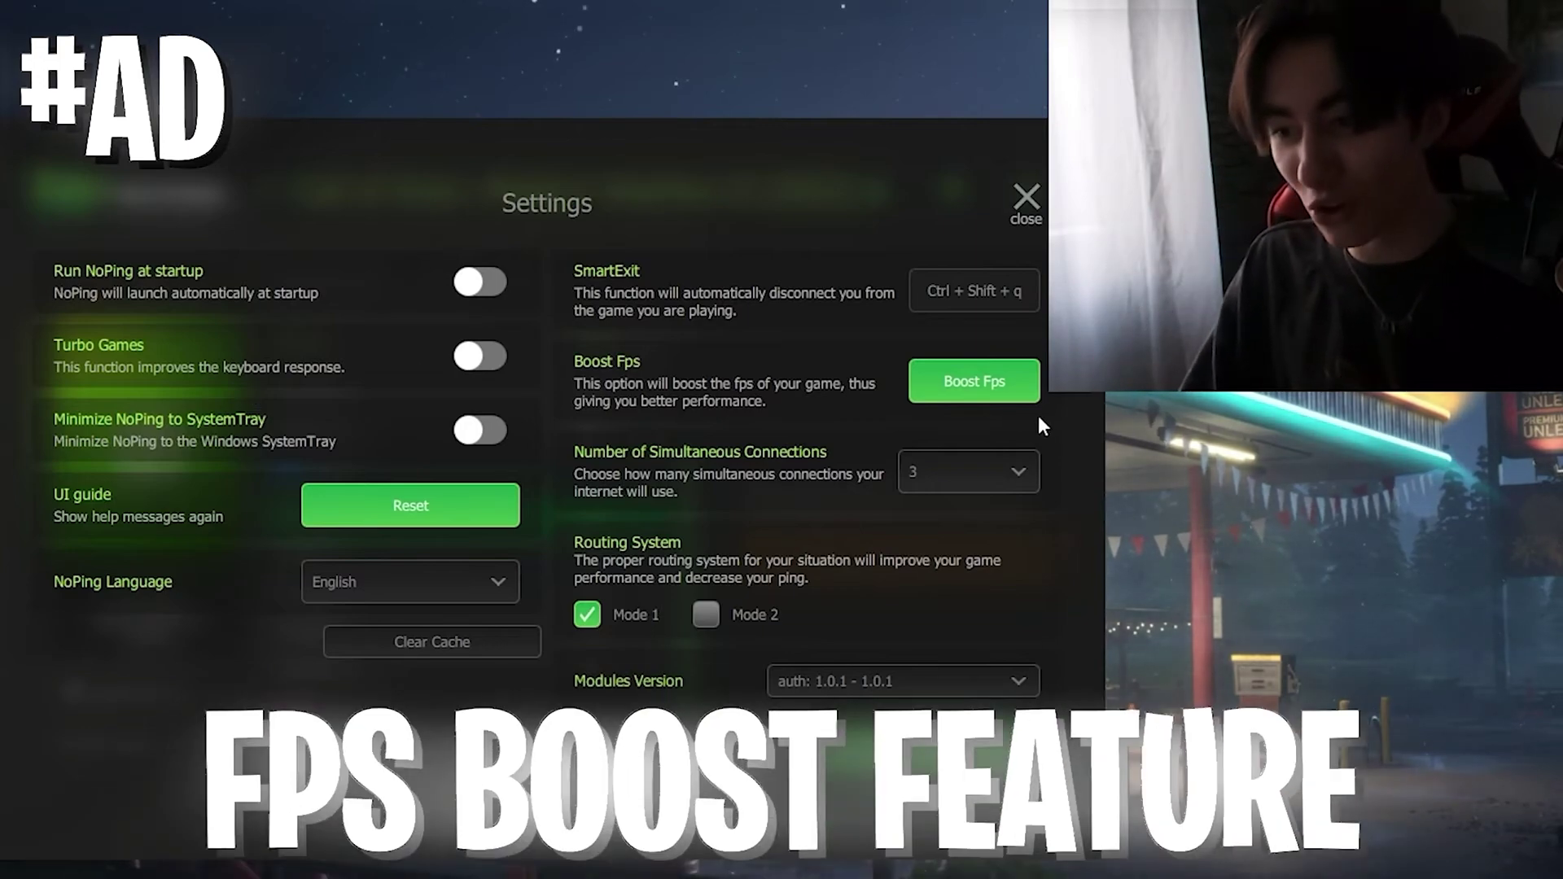
left_click(969, 383)
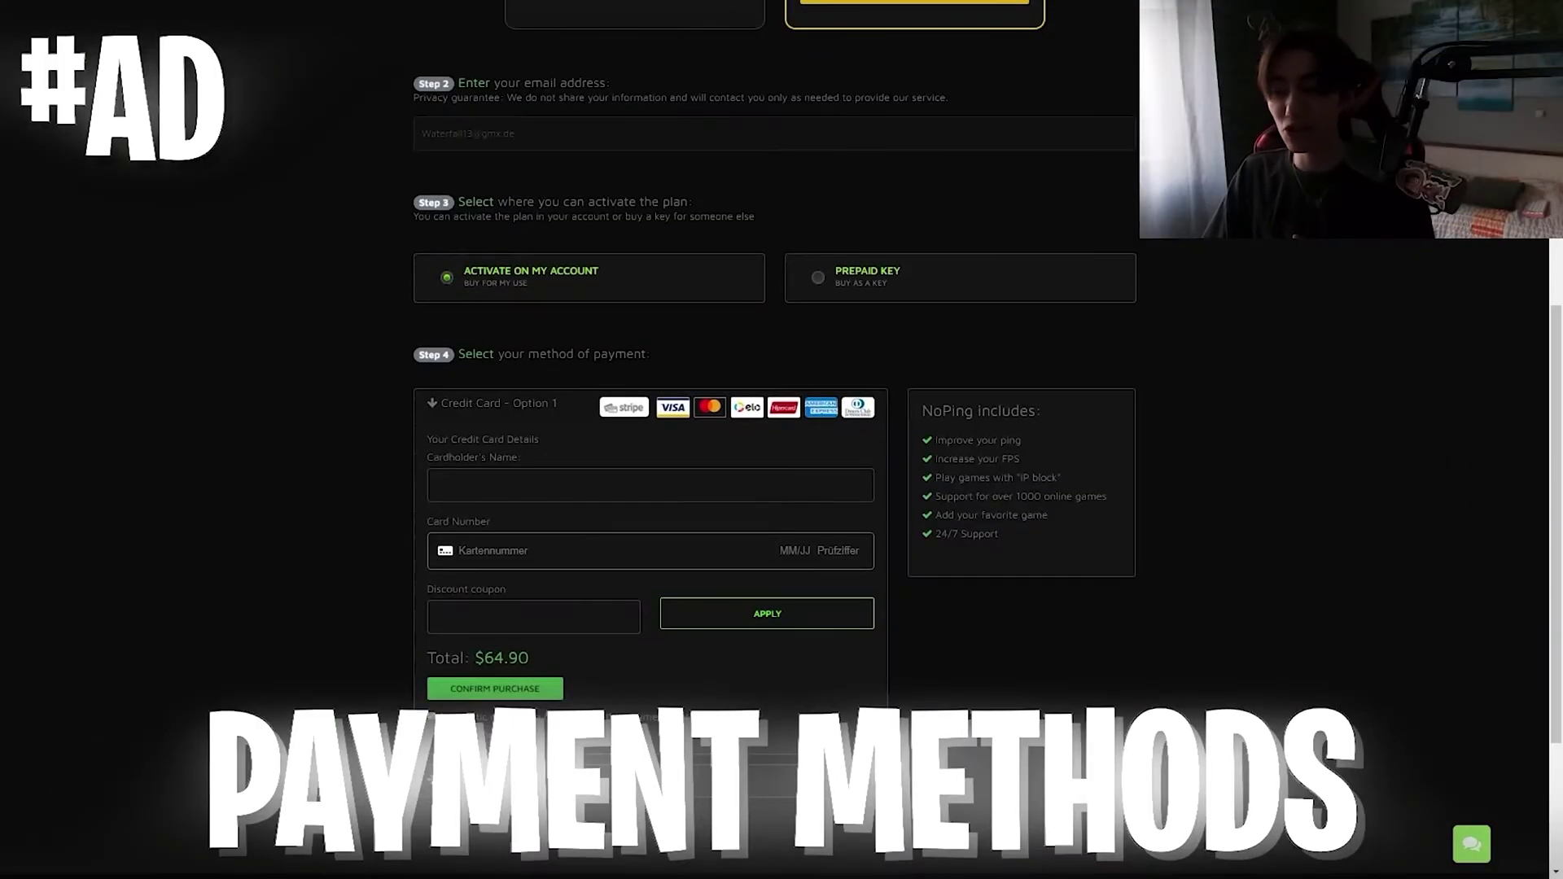
Expand the Other Forms payment option on checkout to show PayPal with the $64.90 total.
scroll(632, 516, "down", 3)
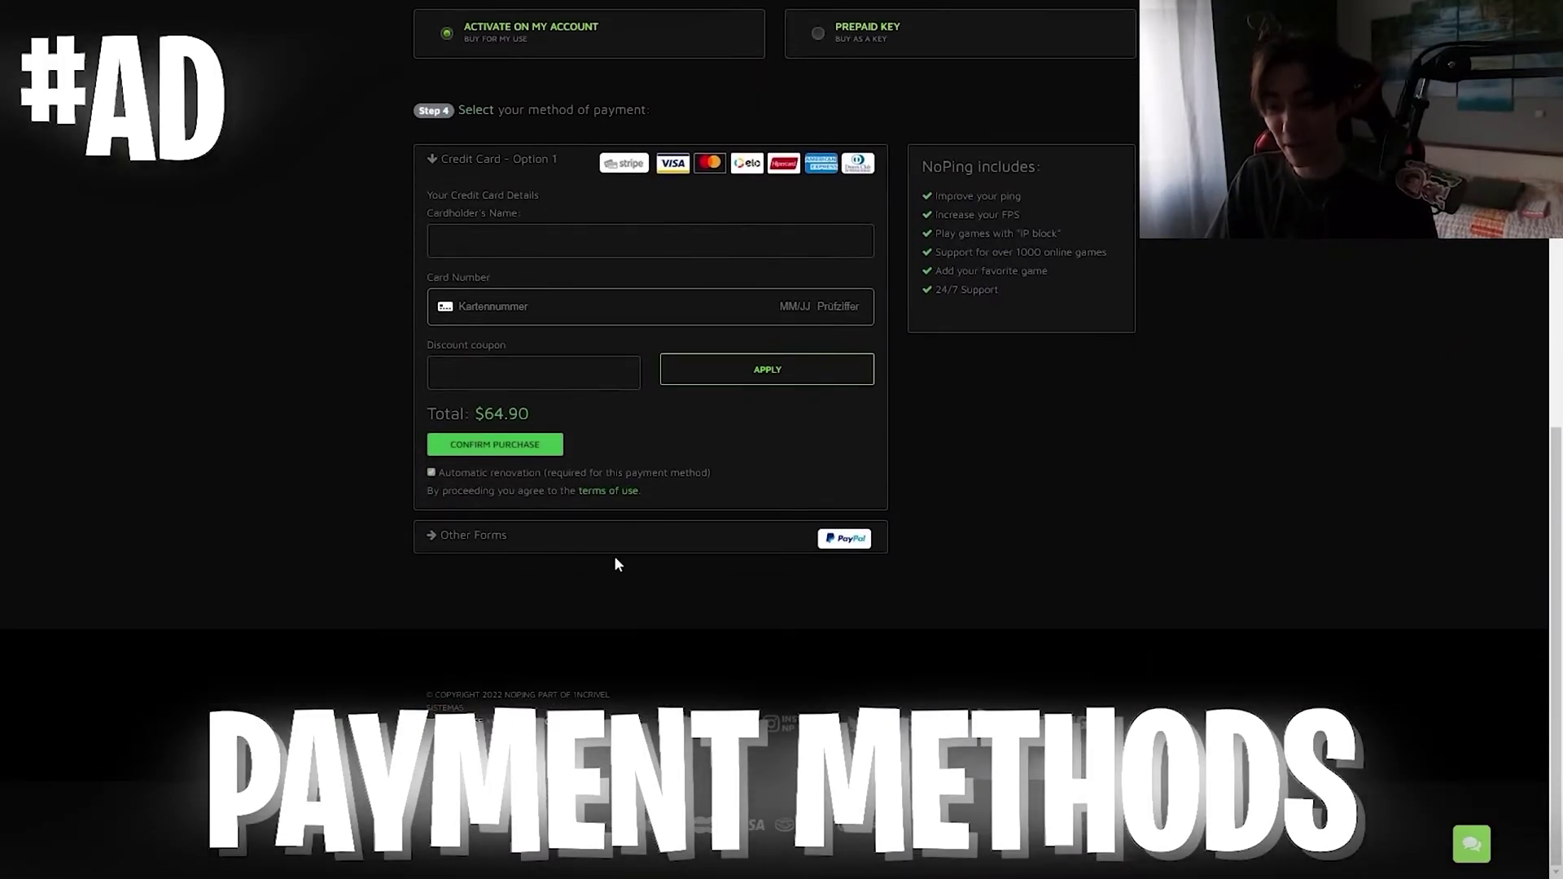
left_click(445, 542)
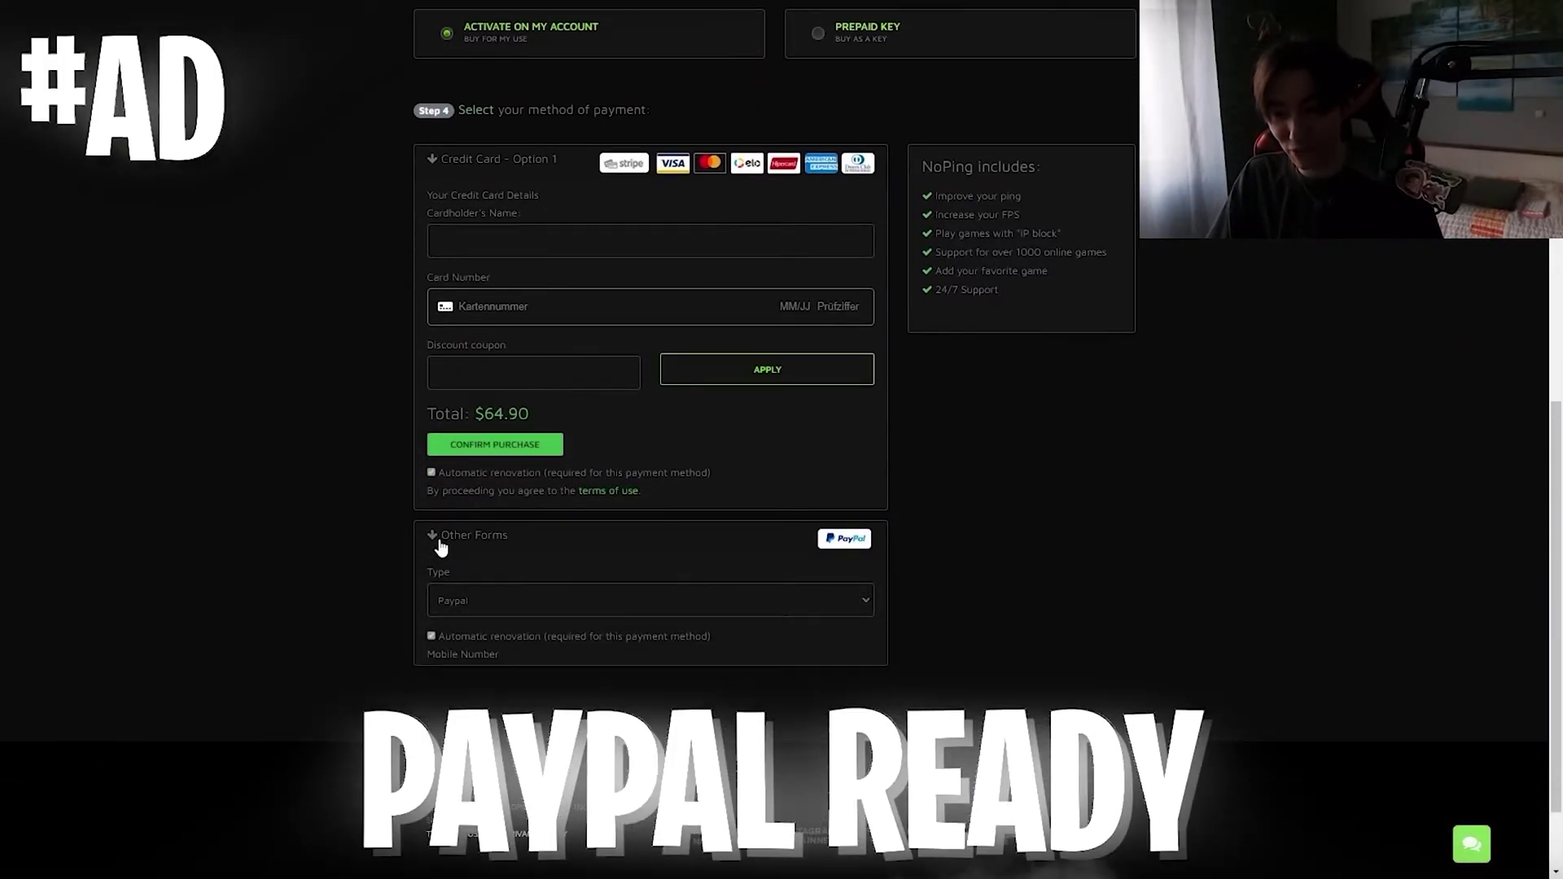
scroll(763, 417, "down", 2)
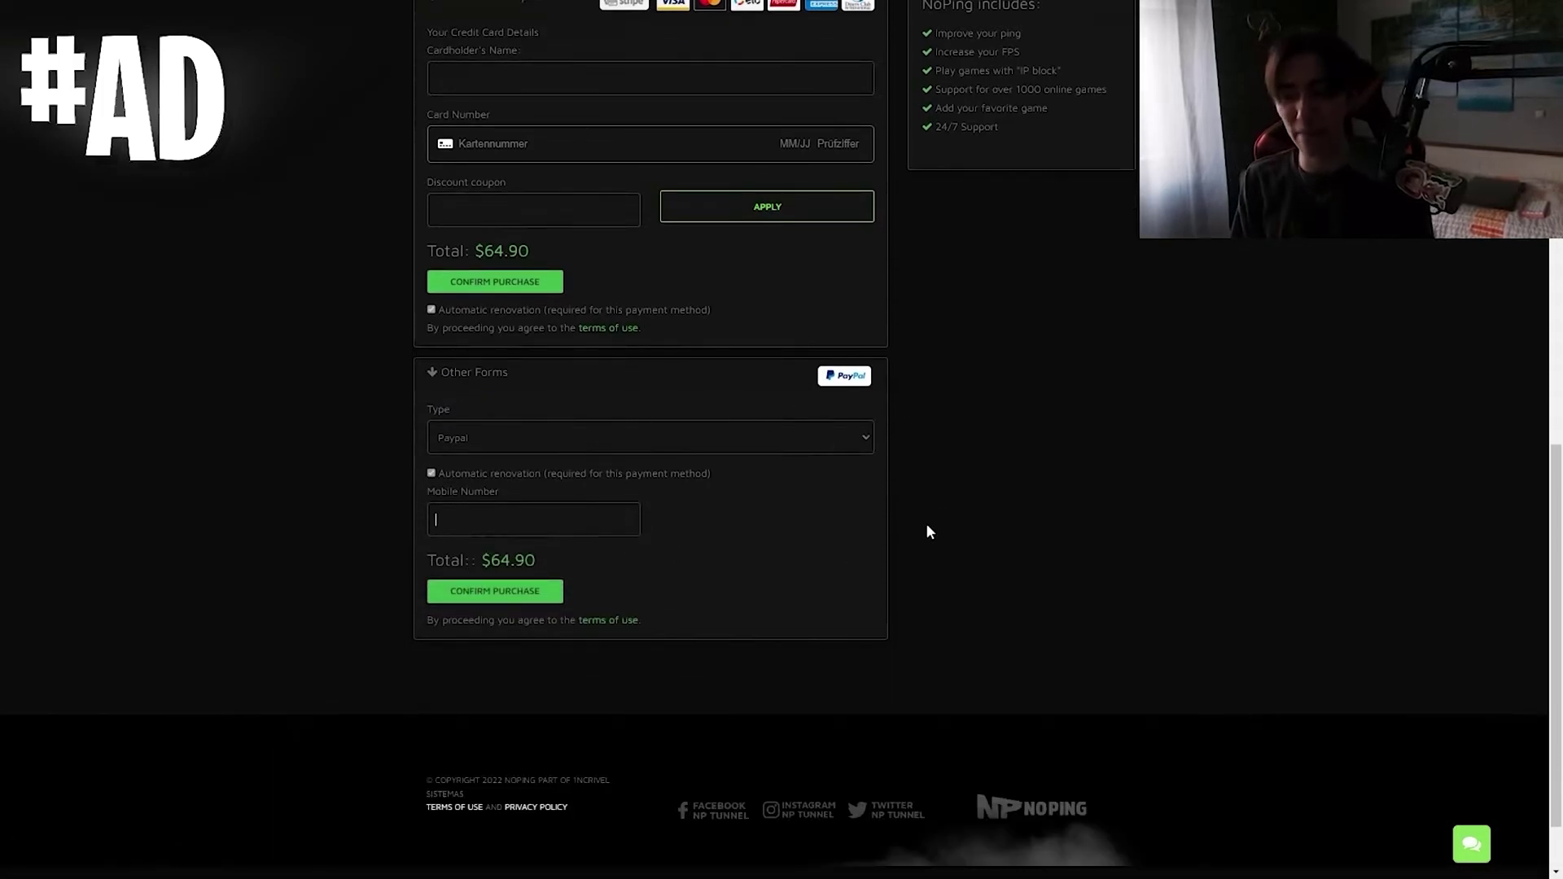
scroll(822, 523, "up", 1)
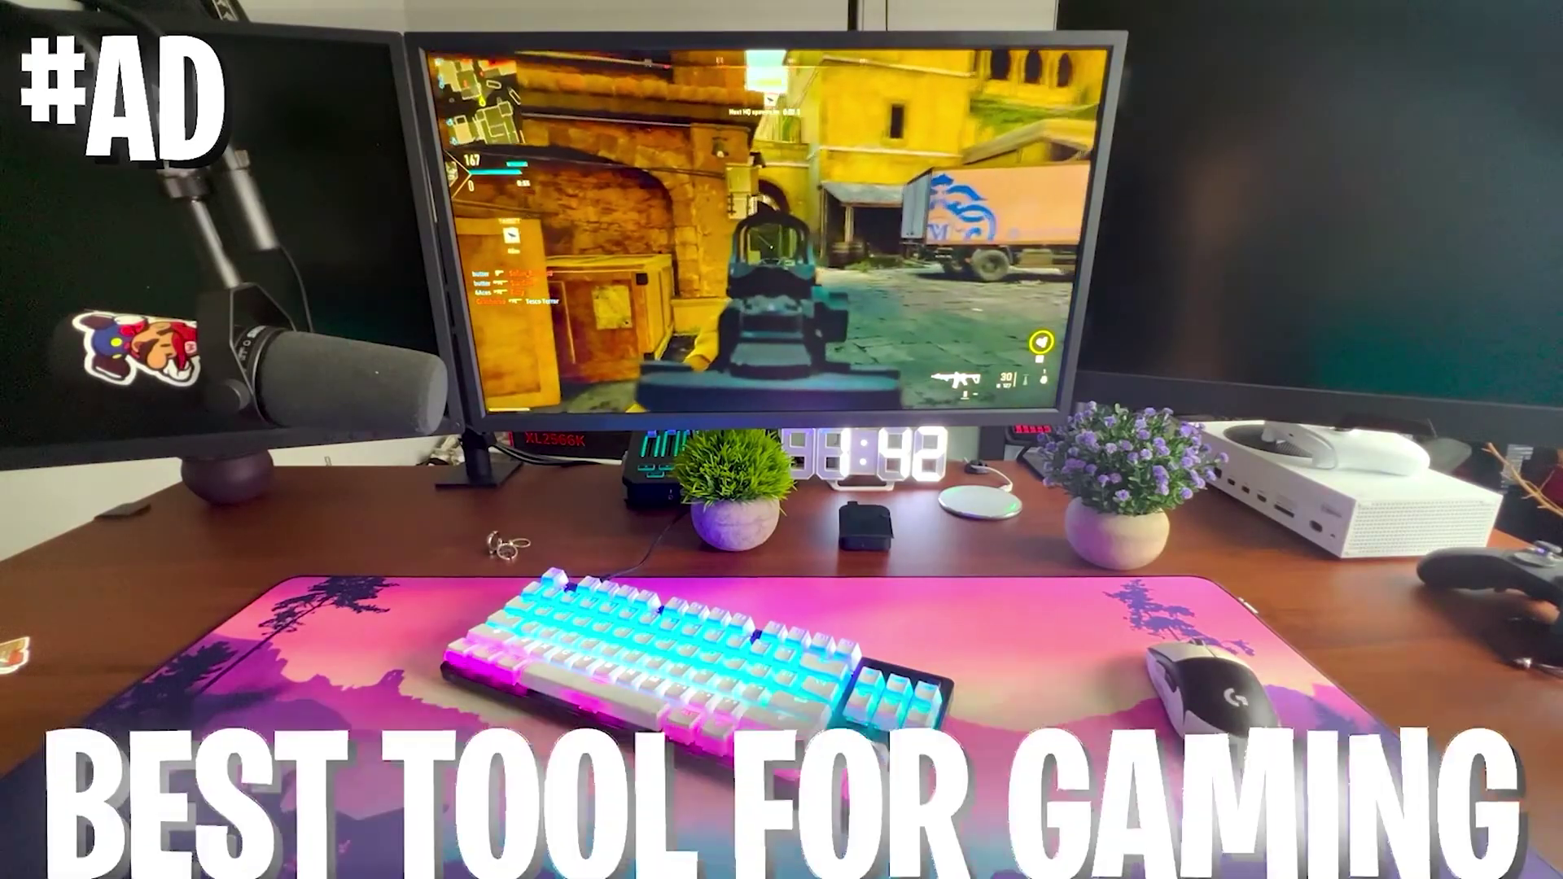